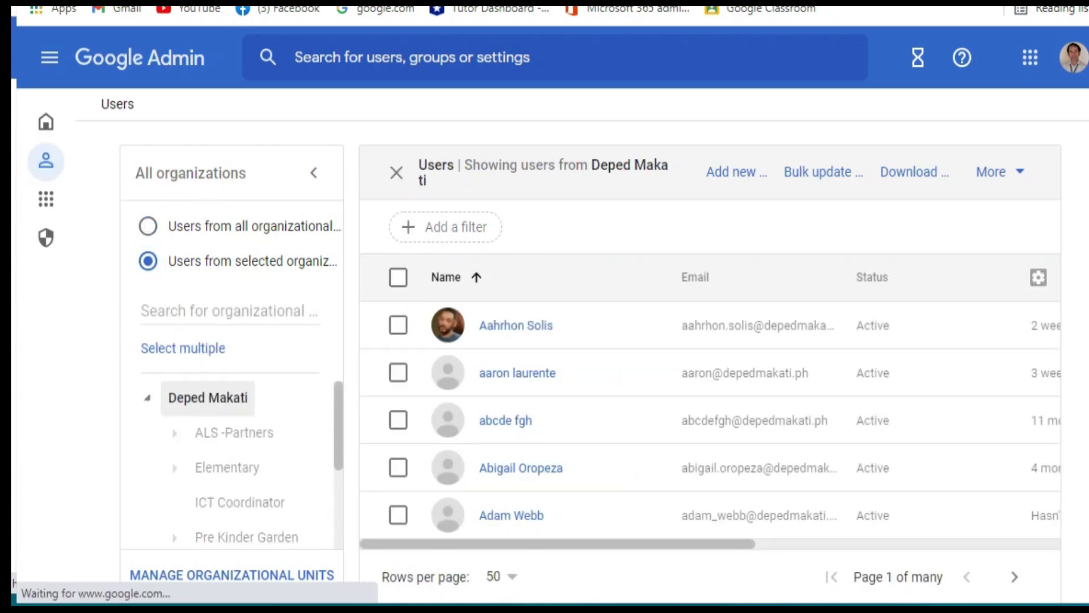
# - Scroll down the Deped Makati users list and organization tree
pyautogui.scroll(-3, 227, 445)
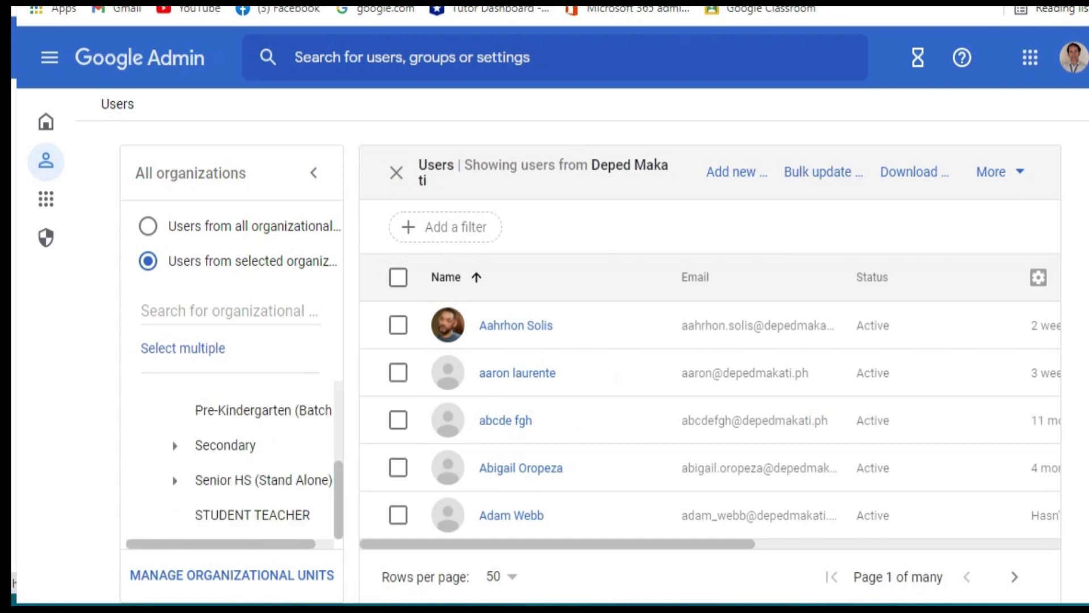
# - Expand Secondary, District II and Pitogo High School in the organization tree
pyautogui.click(174, 445)
pyautogui.scroll(-2, 239, 459)
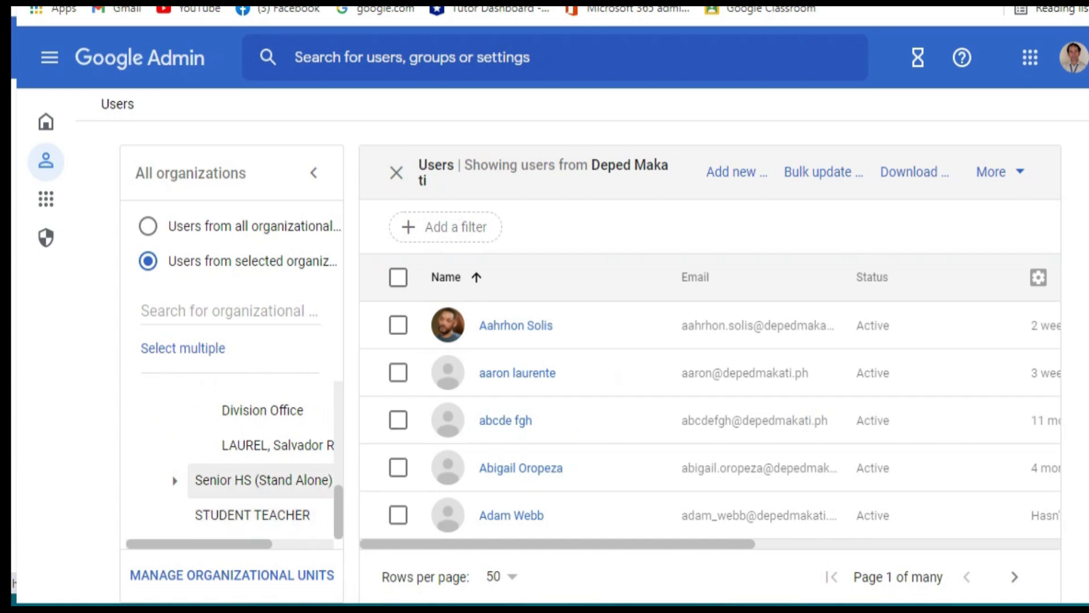
pyautogui.scroll(2, 260, 480)
pyautogui.scroll(-2, 238, 460)
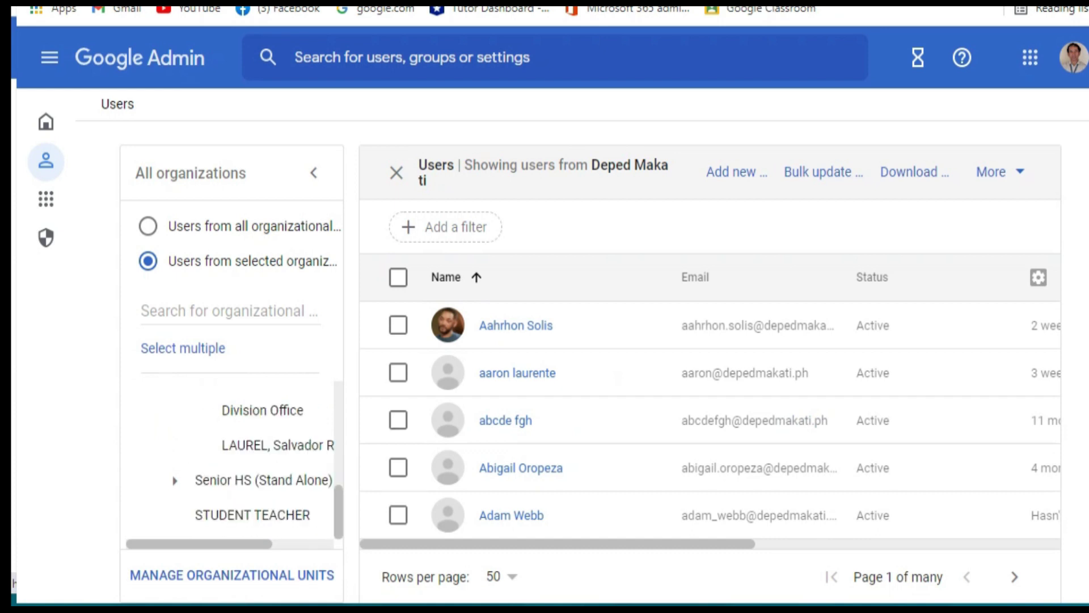
pyautogui.scroll(2, 249, 474)
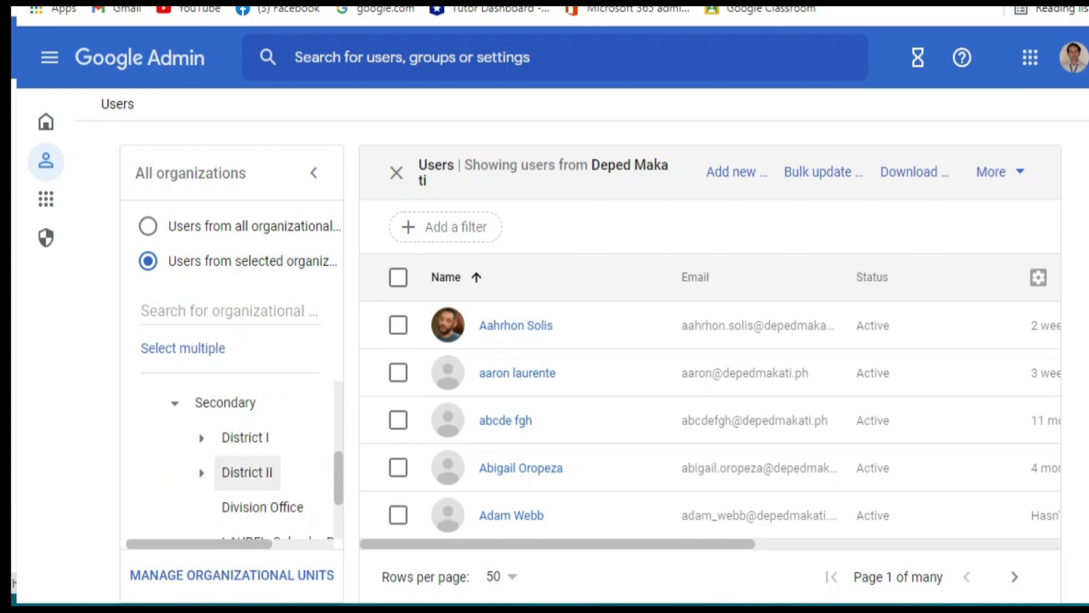
pyautogui.click(201, 473)
pyautogui.scroll(-3, 250, 474)
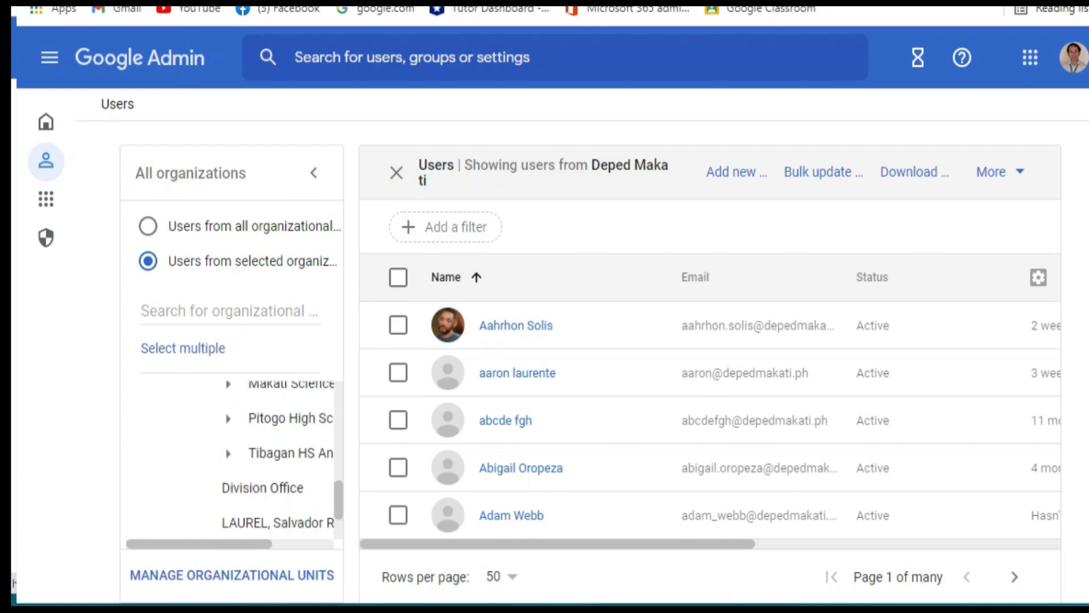
pyautogui.click(228, 418)
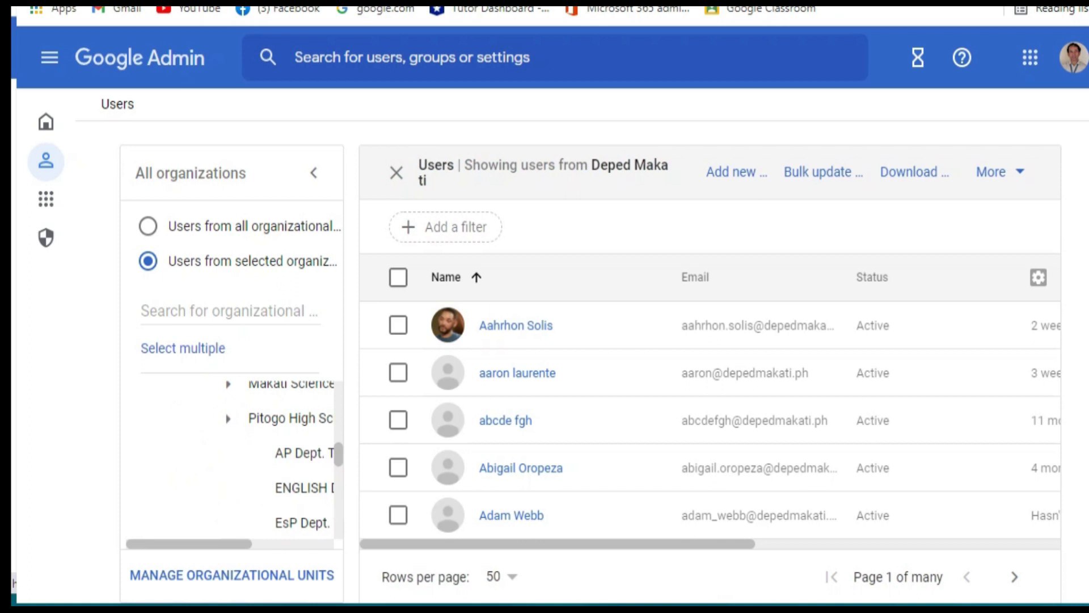
pyautogui.scroll(-3, 250, 460)
pyautogui.scroll(-3, 250, 482)
pyautogui.click(272, 519)
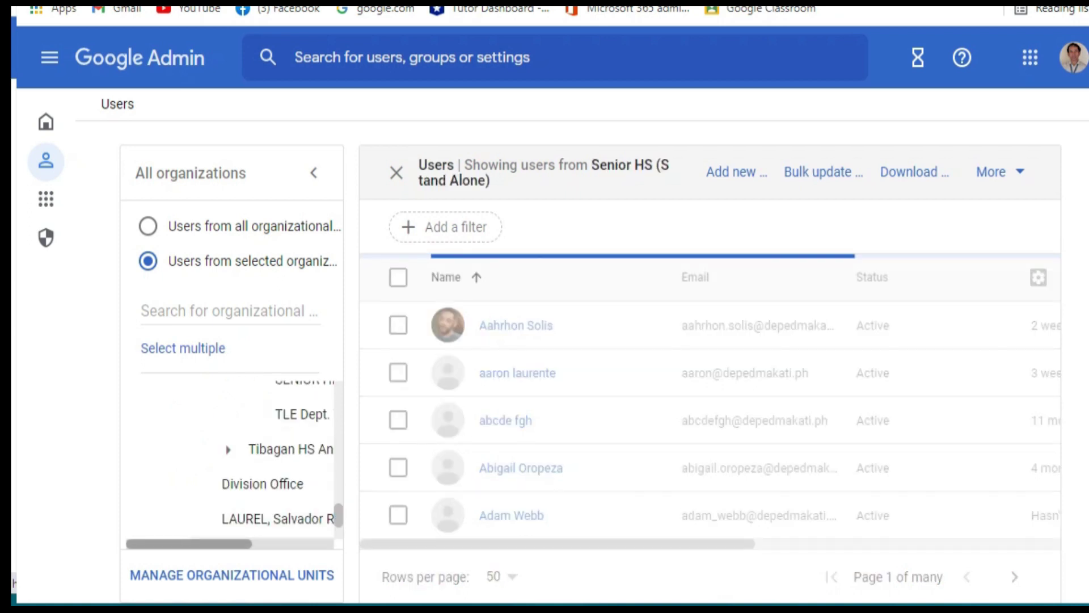
# - Expand PHS Students and Grade 7, then list the AMORSOLO unit's users
pyautogui.scroll(3, 273, 482)
pyautogui.scroll(3, 273, 468)
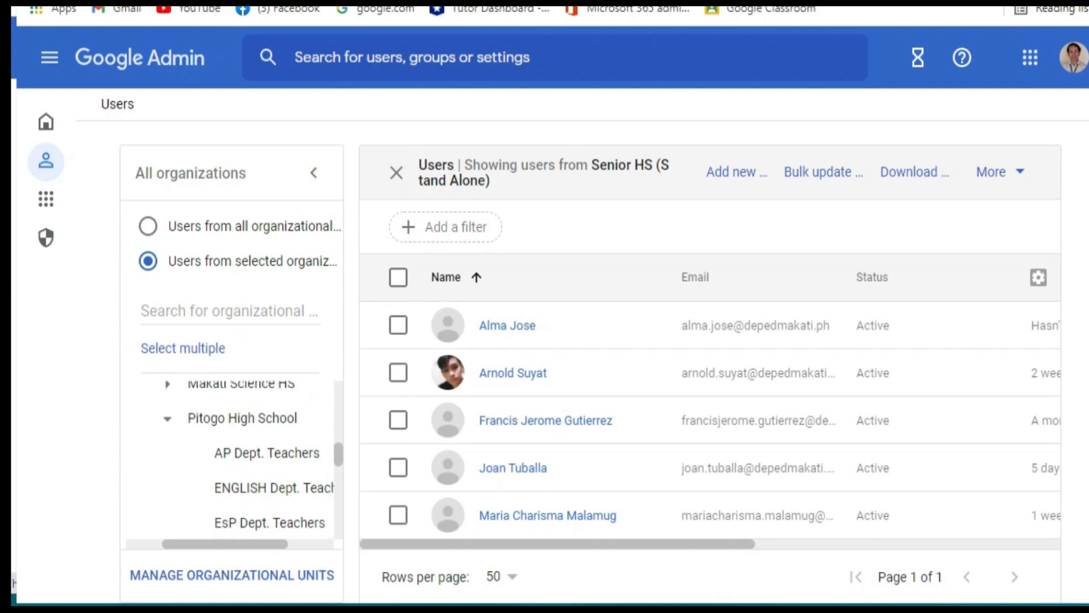
pyautogui.scroll(-3, 272, 468)
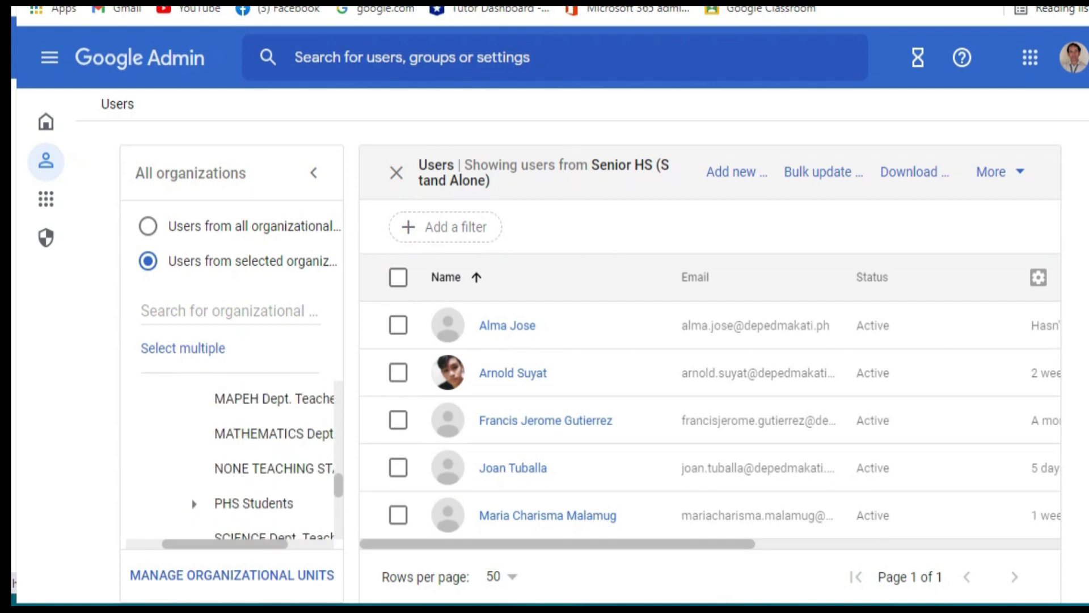
pyautogui.click(194, 503)
pyautogui.scroll(-3, 273, 483)
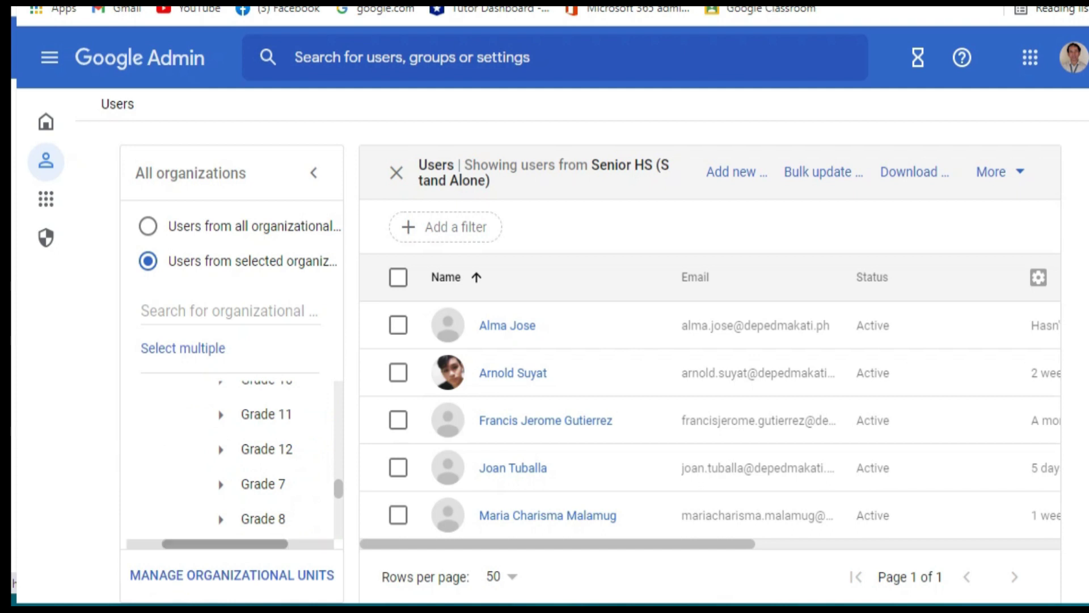
pyautogui.hscroll(2, 227, 454)
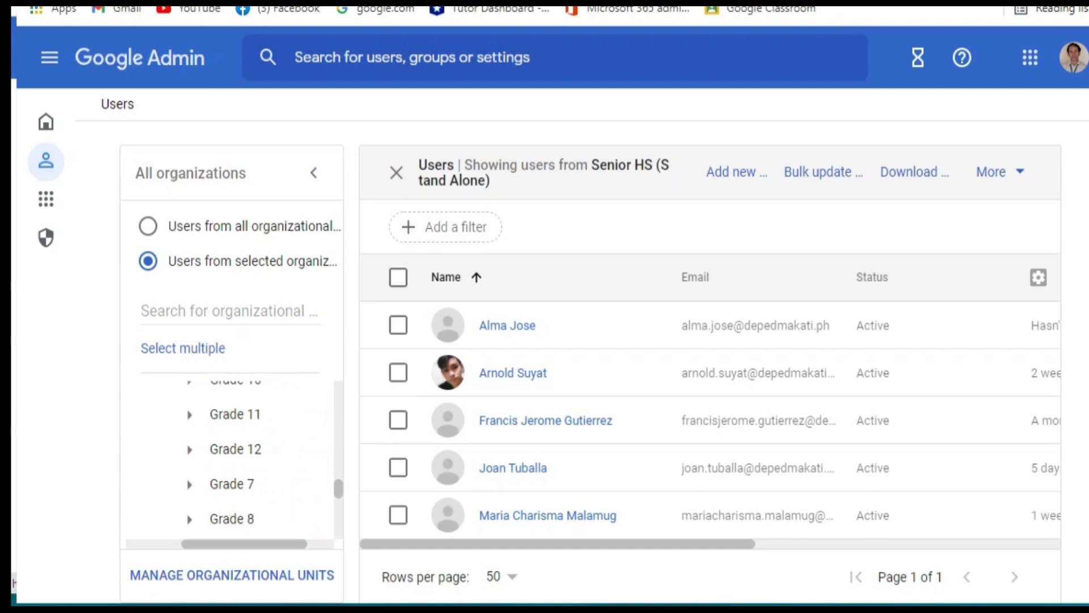
pyautogui.click(189, 484)
pyautogui.scroll(-3, 255, 482)
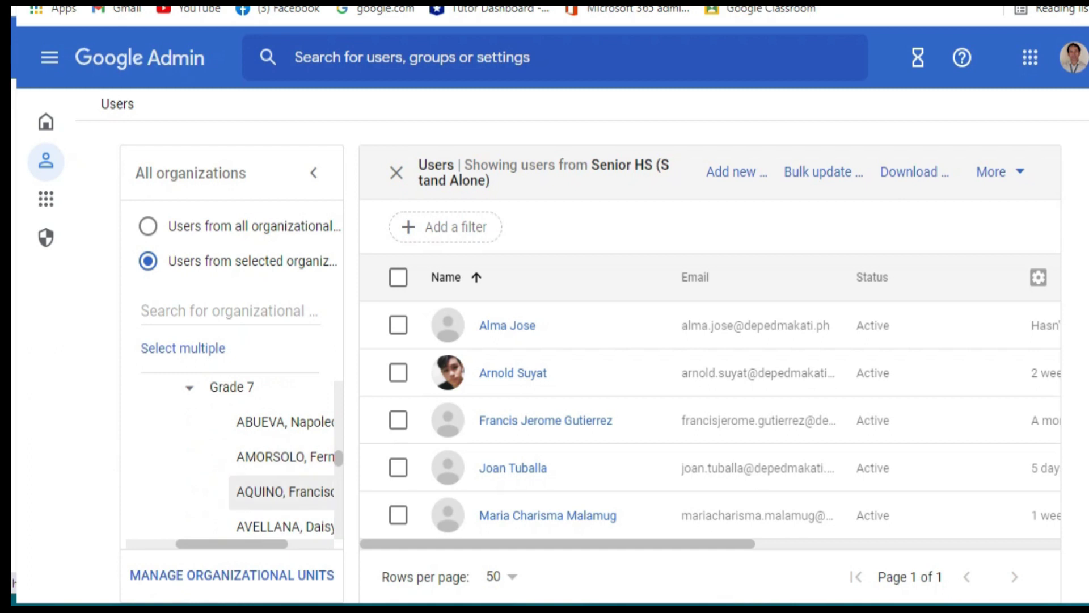
pyautogui.hscroll(2, 244, 465)
pyautogui.click(264, 456)
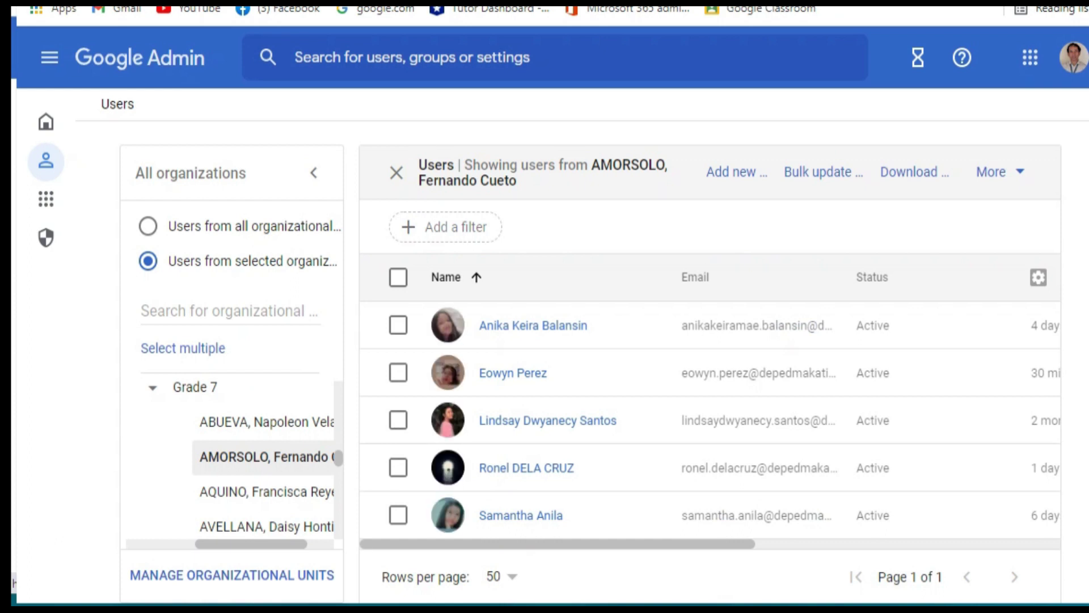
# - Browse the Grade 7 AMORSOLO users table, then start adding a new user
pyautogui.scroll(-1, 709, 420)
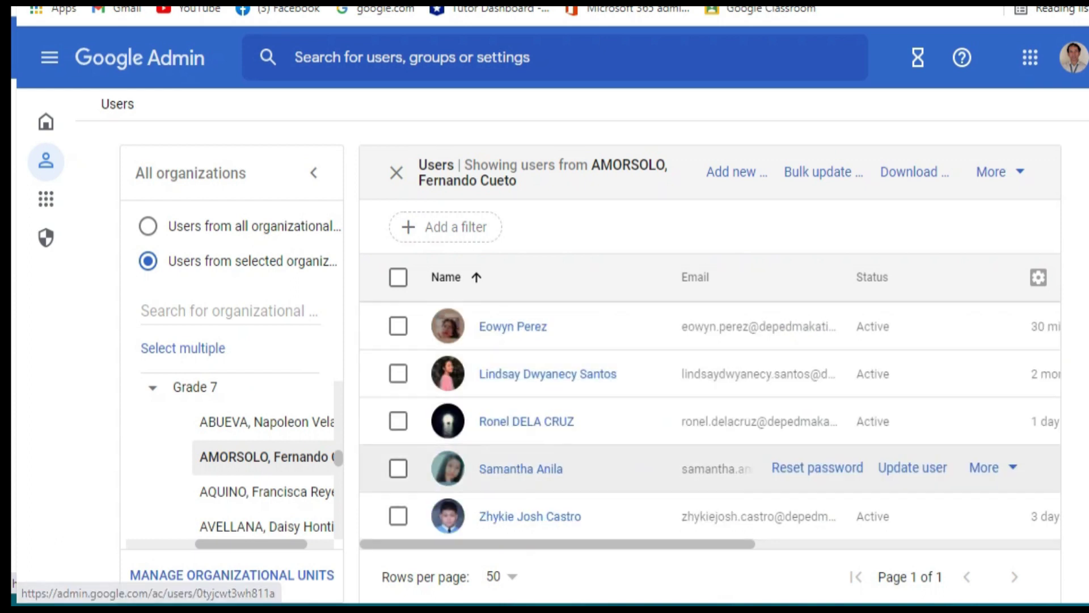
pyautogui.scroll(1, 709, 468)
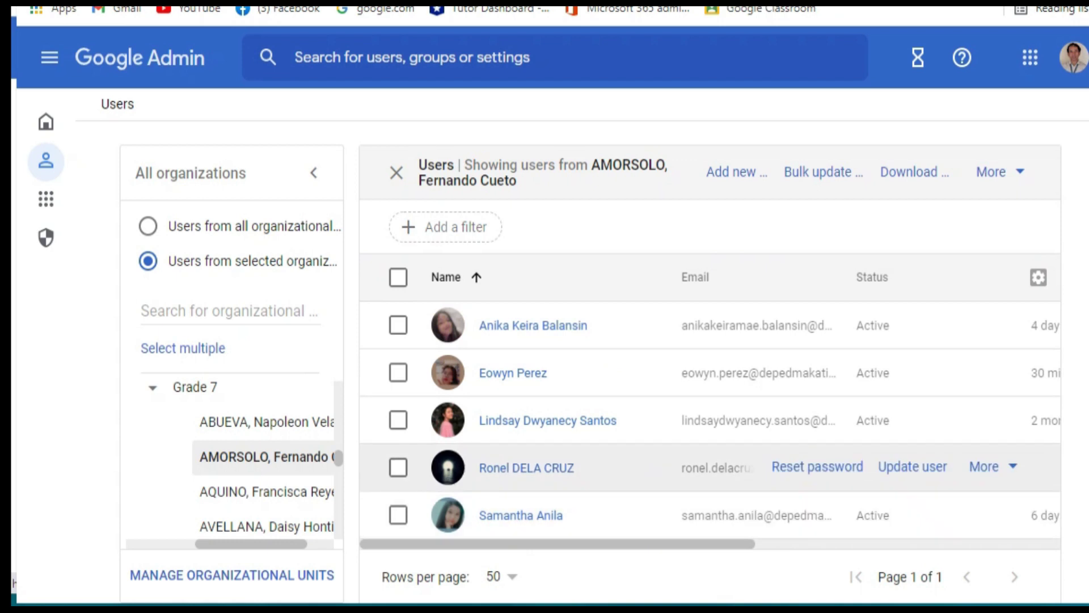
pyautogui.scroll(-1, 709, 465)
pyautogui.scroll(1, 709, 465)
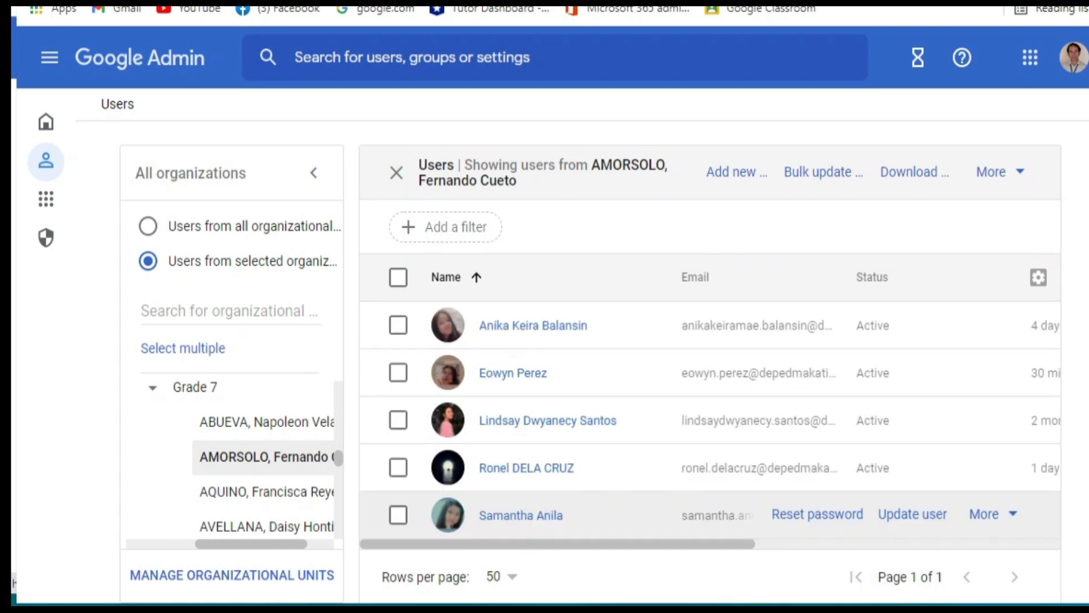
pyautogui.scroll(-1, 709, 465)
pyautogui.scroll(1, 709, 468)
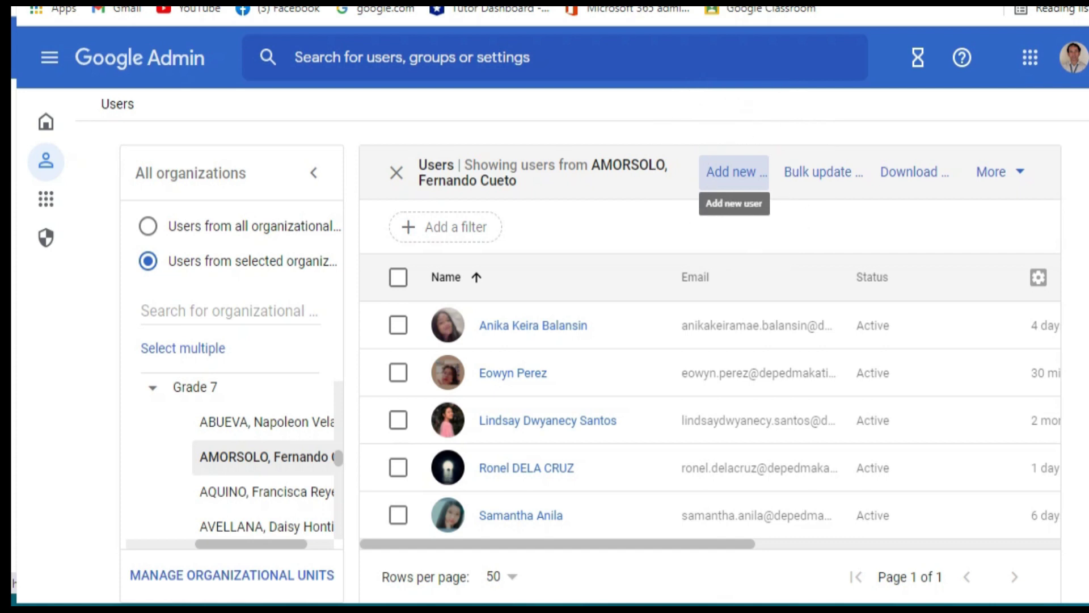
pyautogui.click(733, 171)
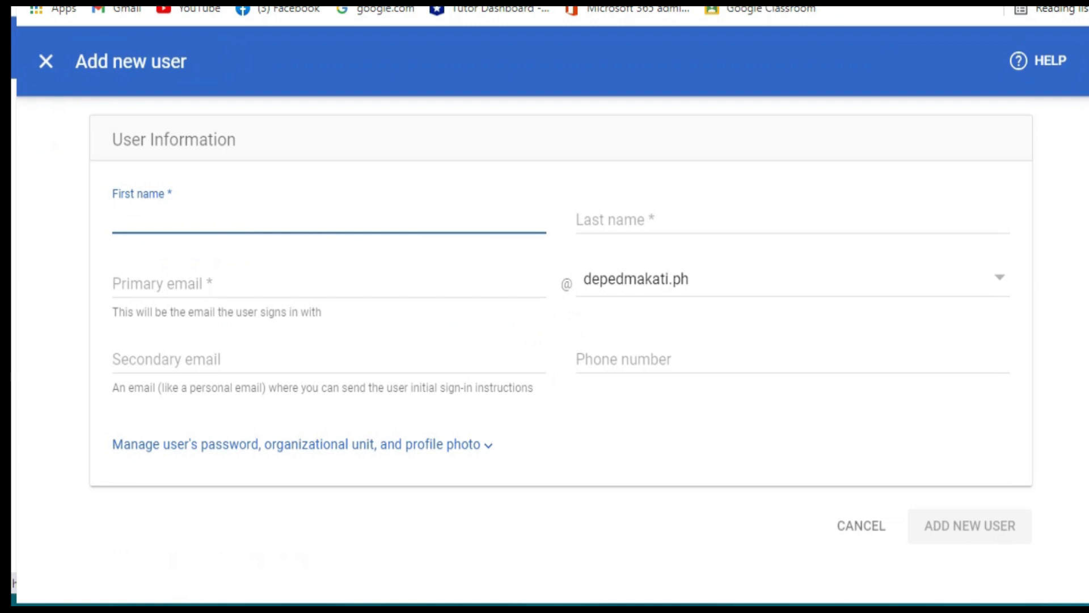
# - Expand the password, organizational unit and profile photo options on the new user form
pyautogui.click(488, 444)
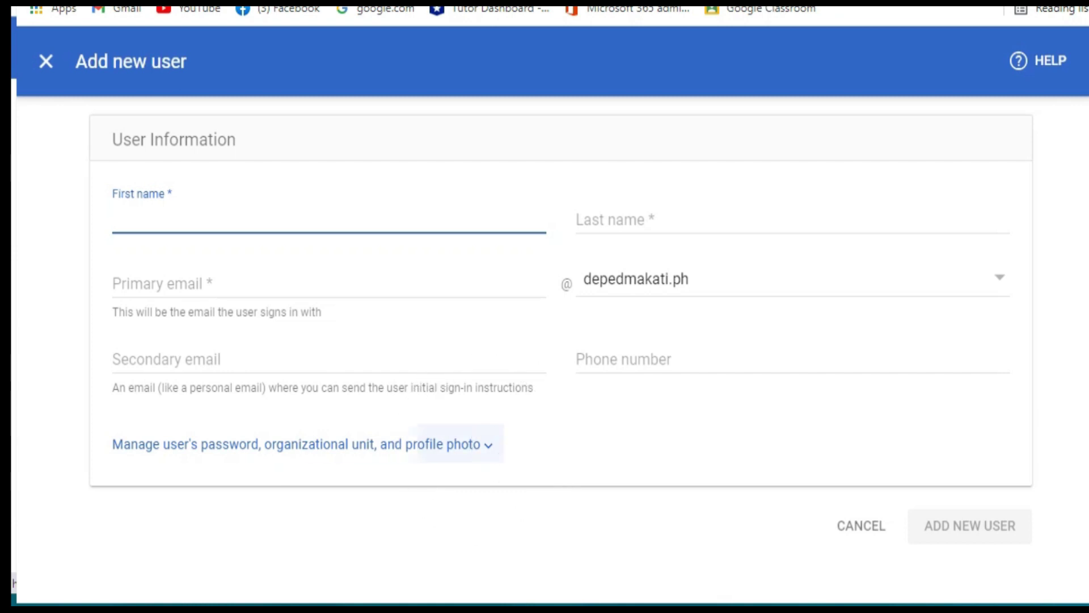
pyautogui.scroll(-3, 556, 340)
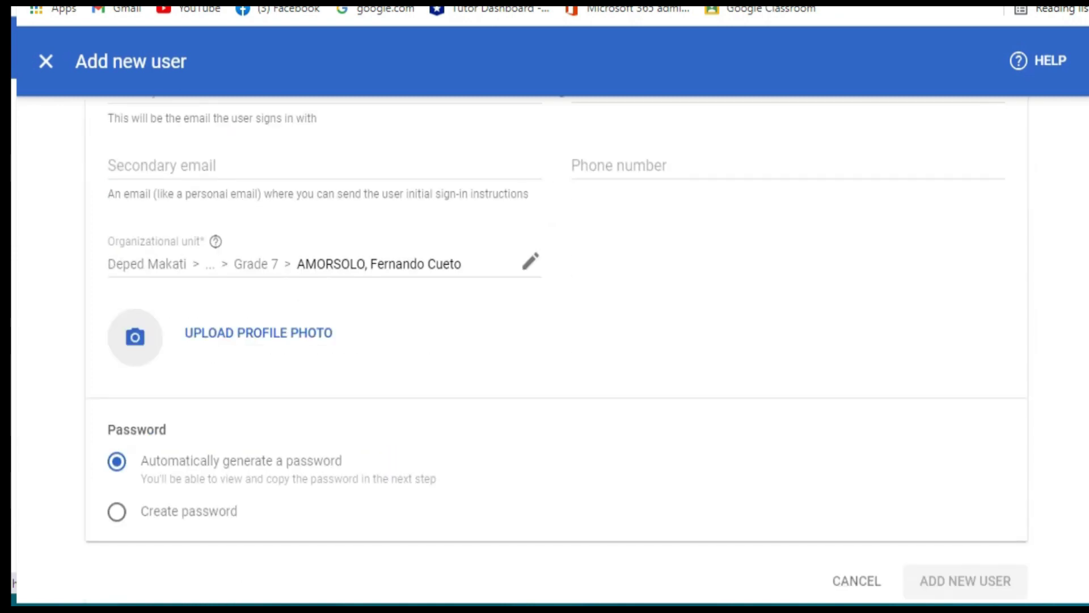
pyautogui.scroll(-1, 556, 341)
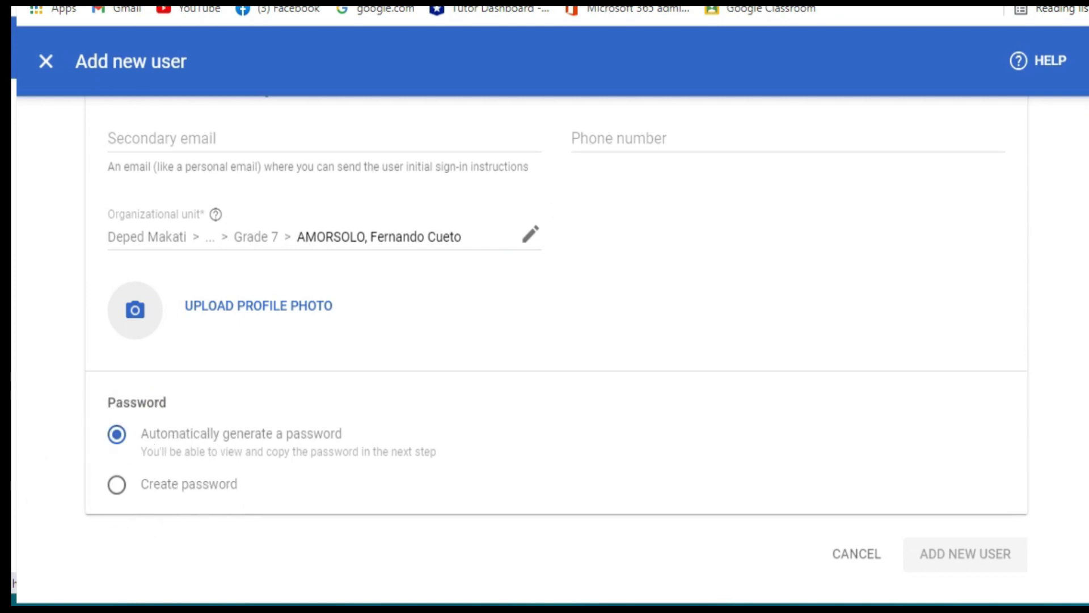
# - Choose to create the password manually and enter the student's password
pyautogui.click(116, 484)
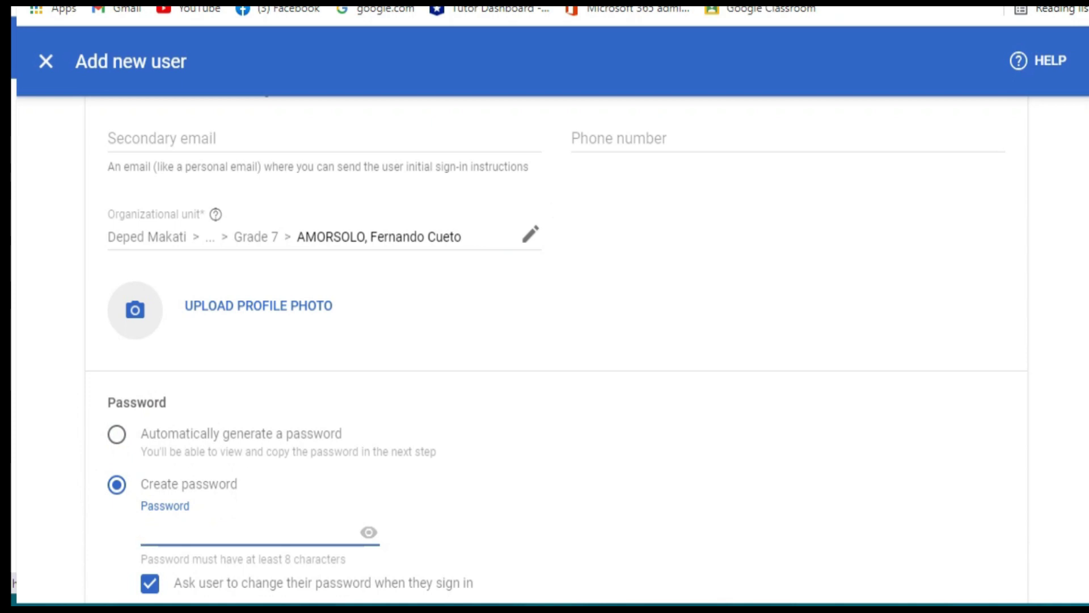
pyautogui.write('password1')
pyautogui.scroll(-2, 556, 340)
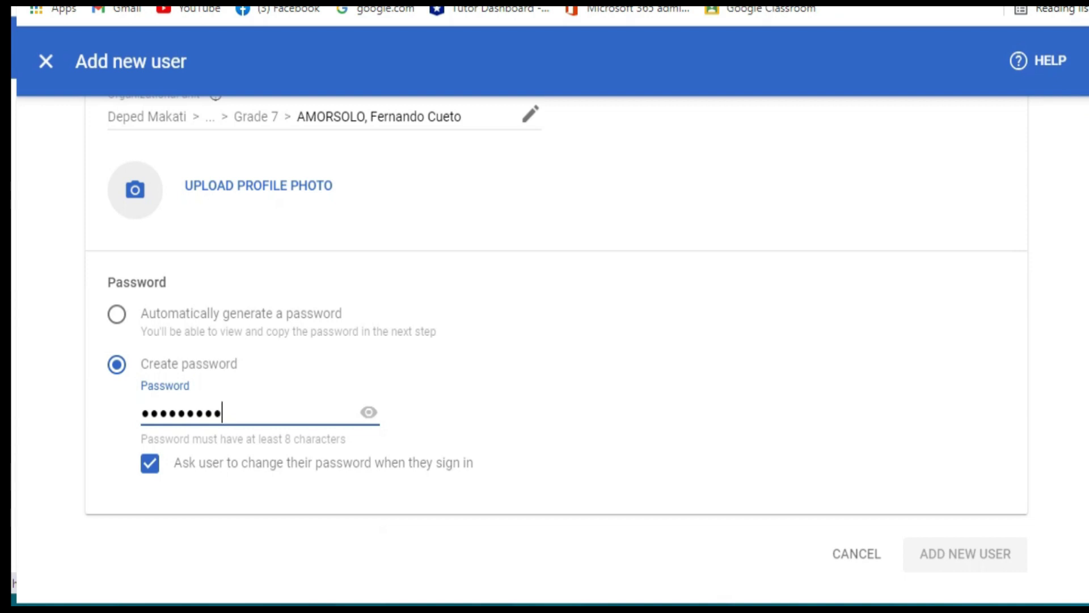
pyautogui.scroll(3, 544, 340)
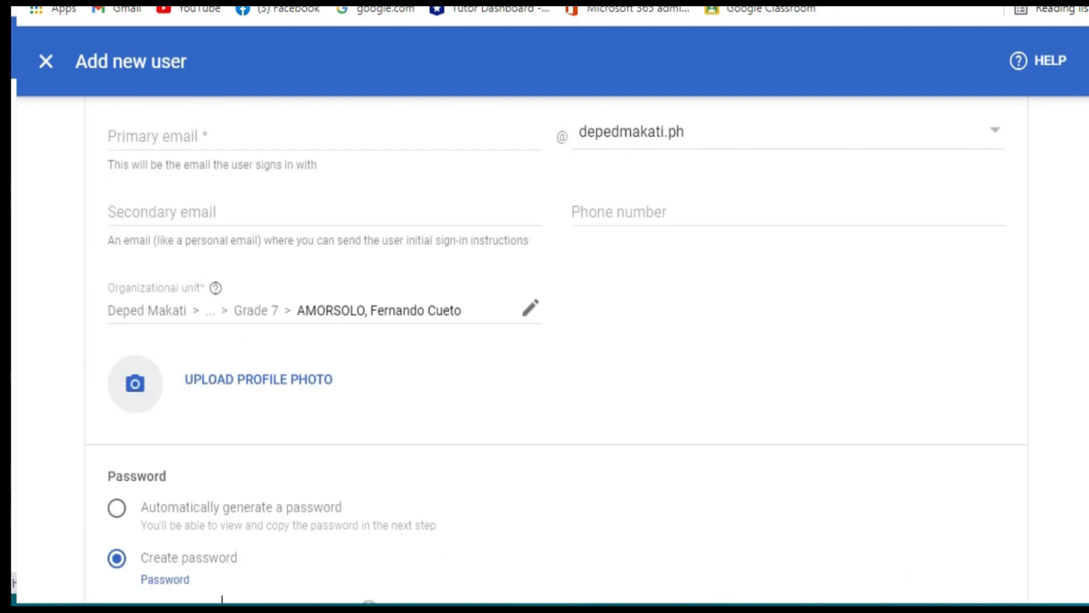
pyautogui.scroll(3, 222, 599)
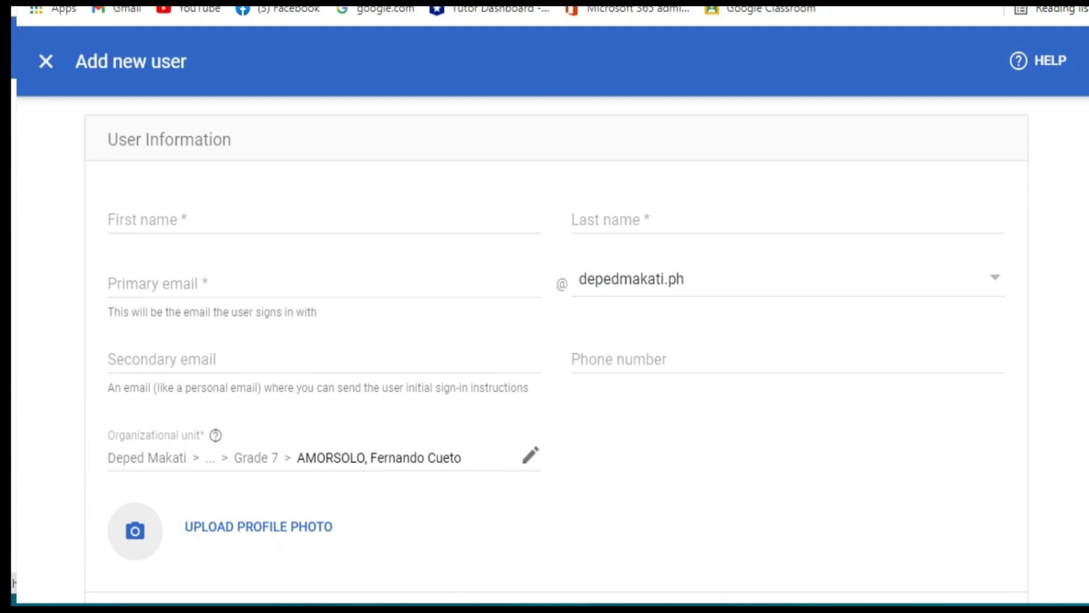
# - Enter the student's first name and last name, rejecting the autofill suggestion
pyautogui.click(170, 220)
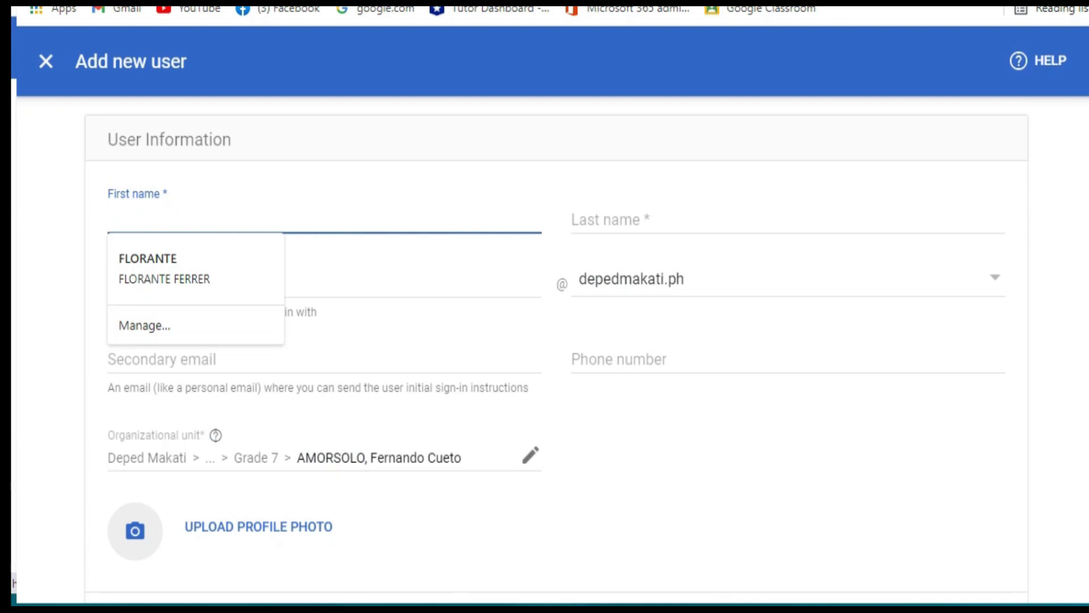
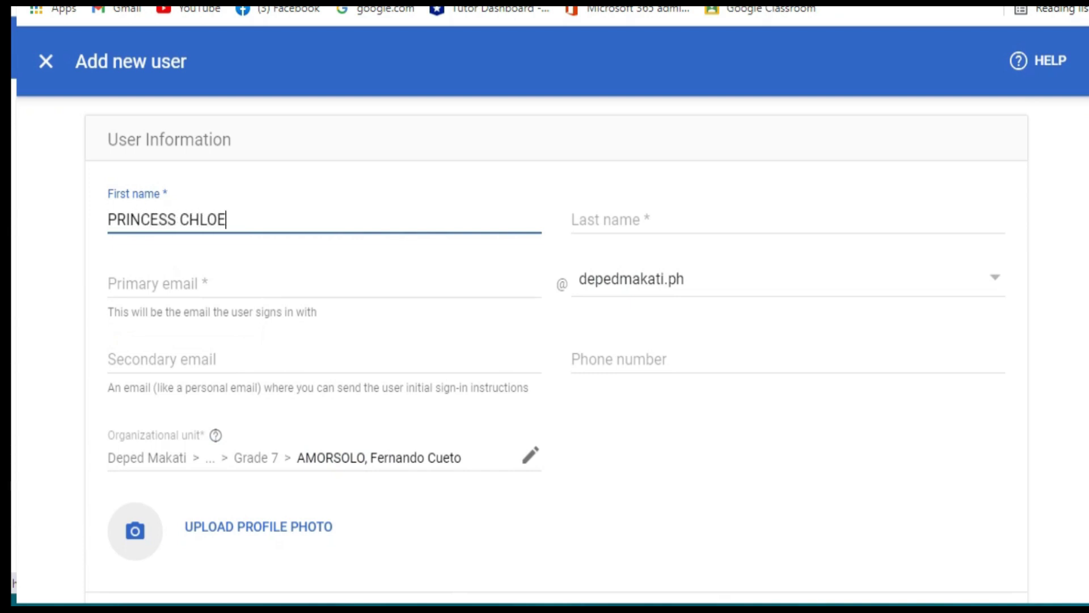
pyautogui.press('Tab')
pyautogui.press('Down')
pyautogui.press('Up')
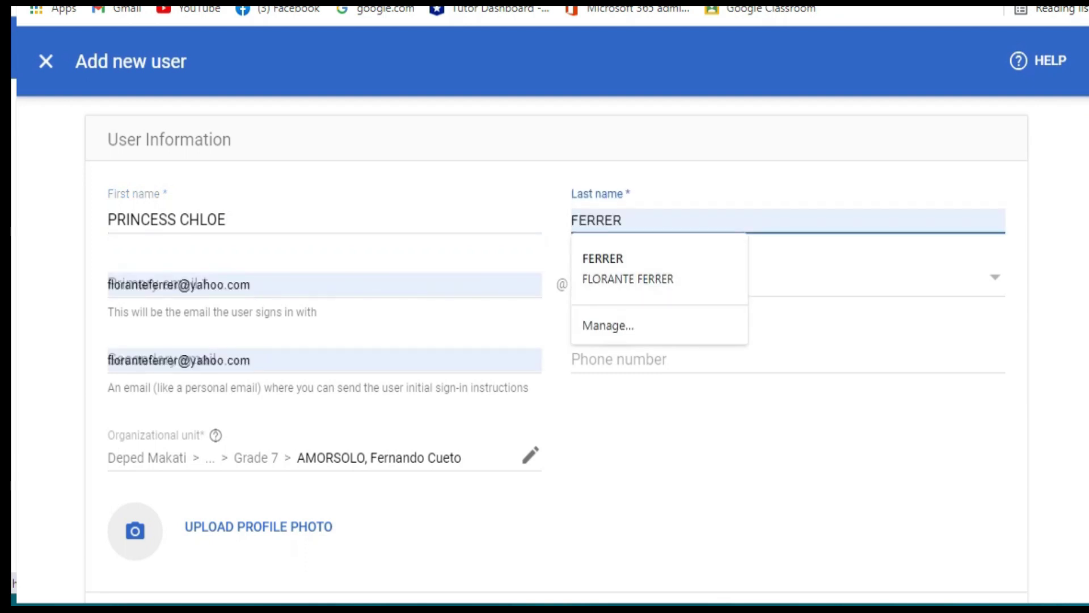
pyautogui.click(171, 284)
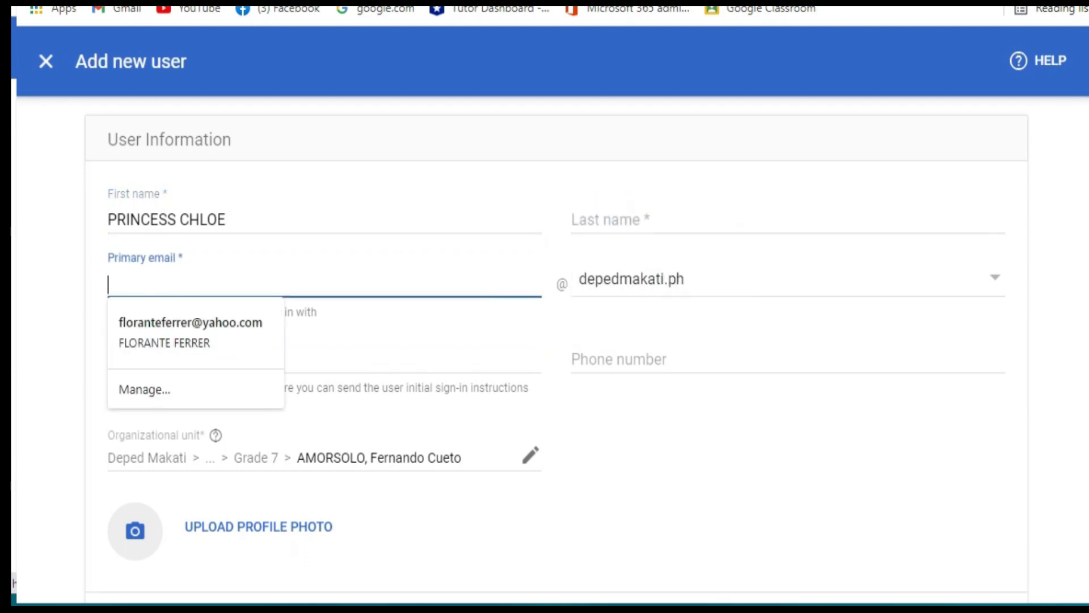
pyautogui.press('Escape')
pyautogui.hotkey('shift', 'Tab')
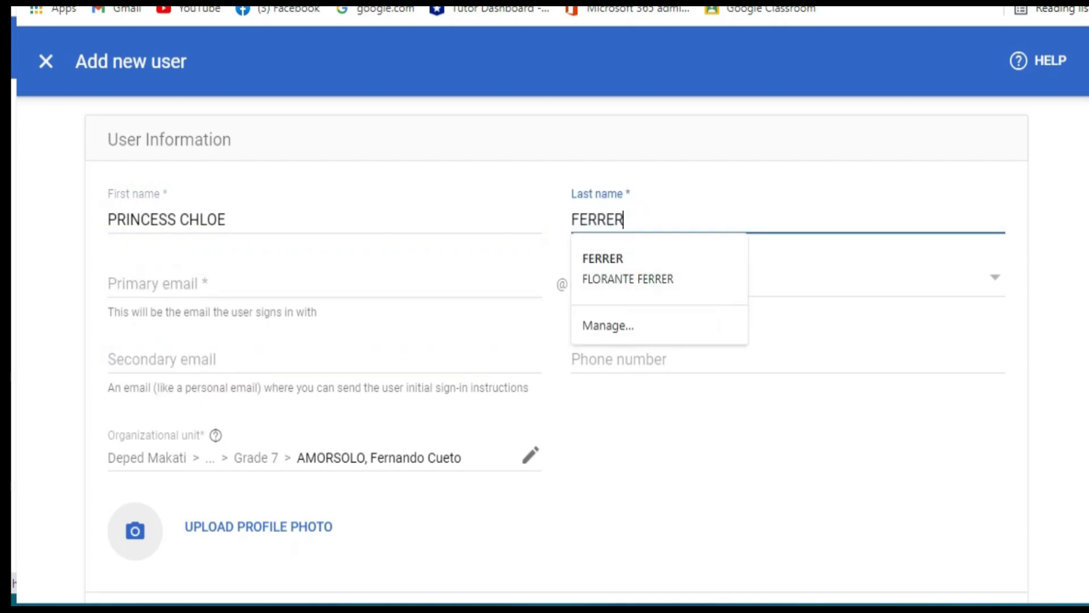
# - Enter the student's username in the Primary email field
pyautogui.press('Escape')
pyautogui.press('Tab')
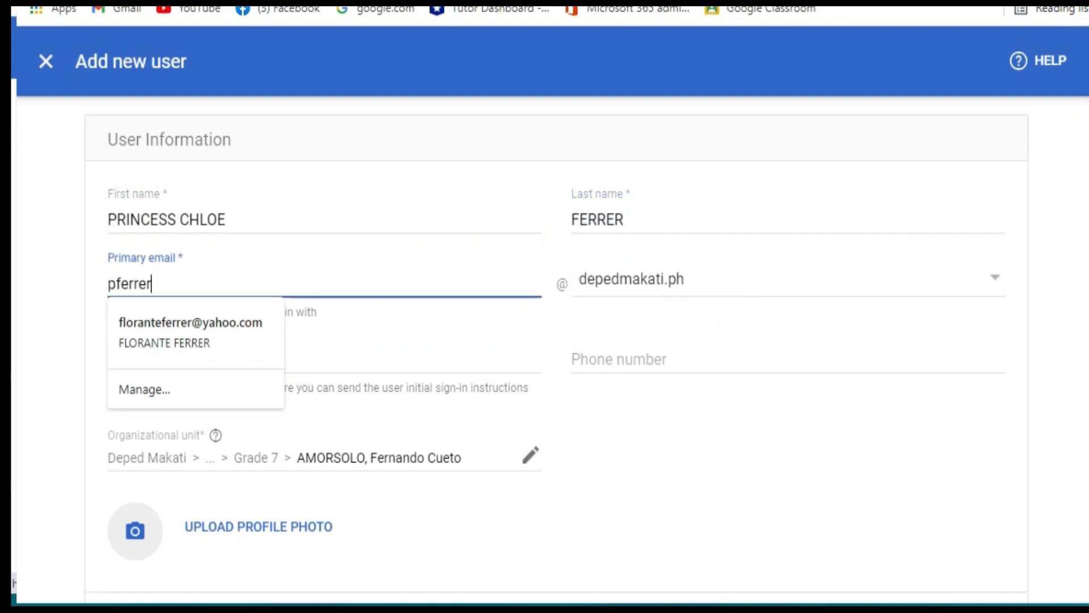
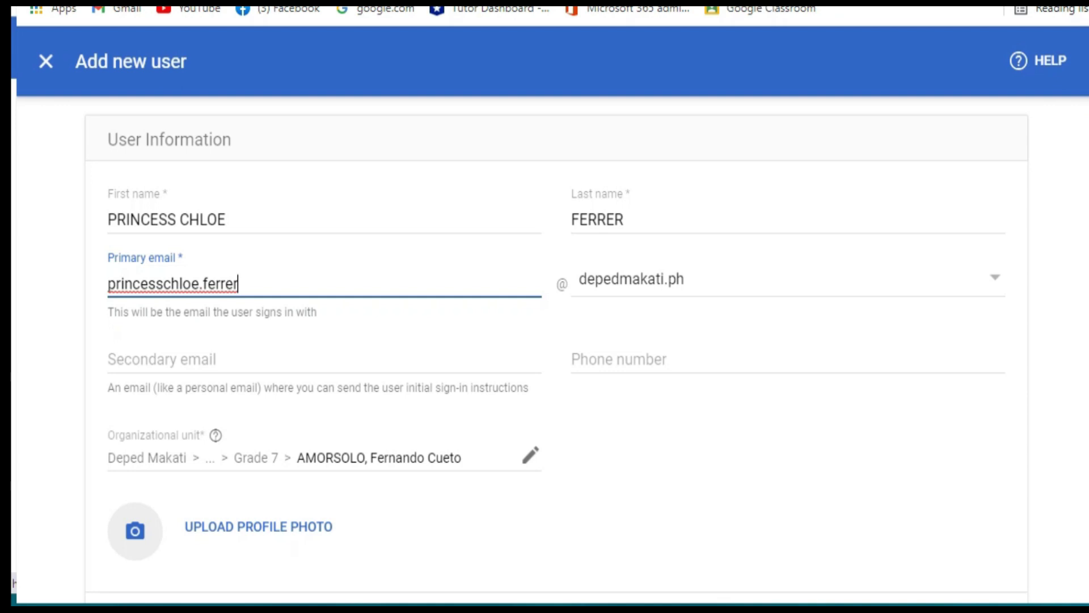
# - Reveal the entered password to verify it, then submit to create the student account
pyautogui.scroll(-2, 544, 340)
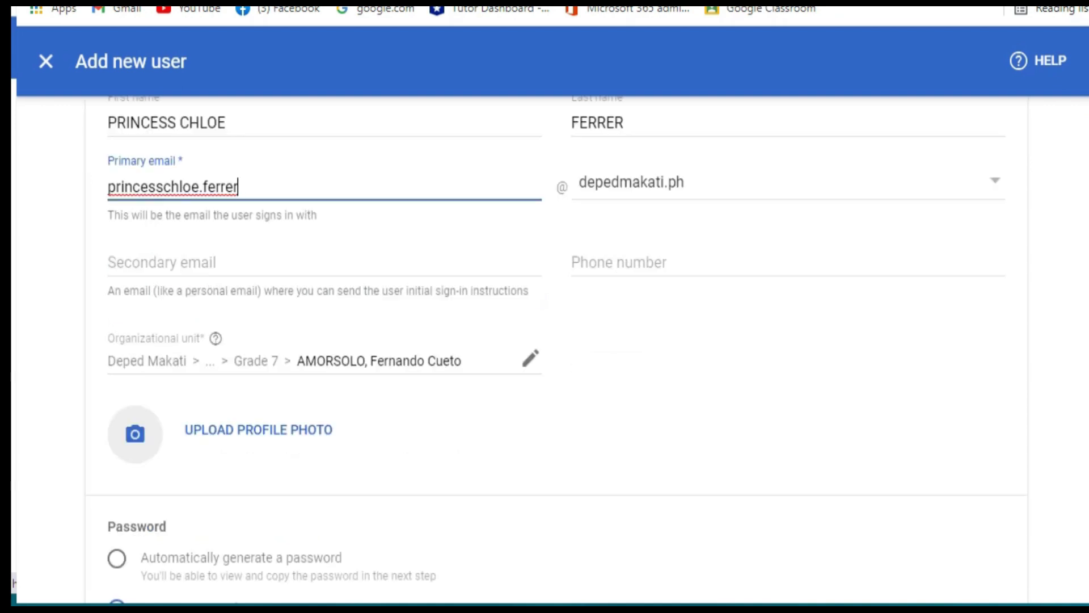
pyautogui.scroll(-3, 544, 341)
pyautogui.scroll(-1, 545, 341)
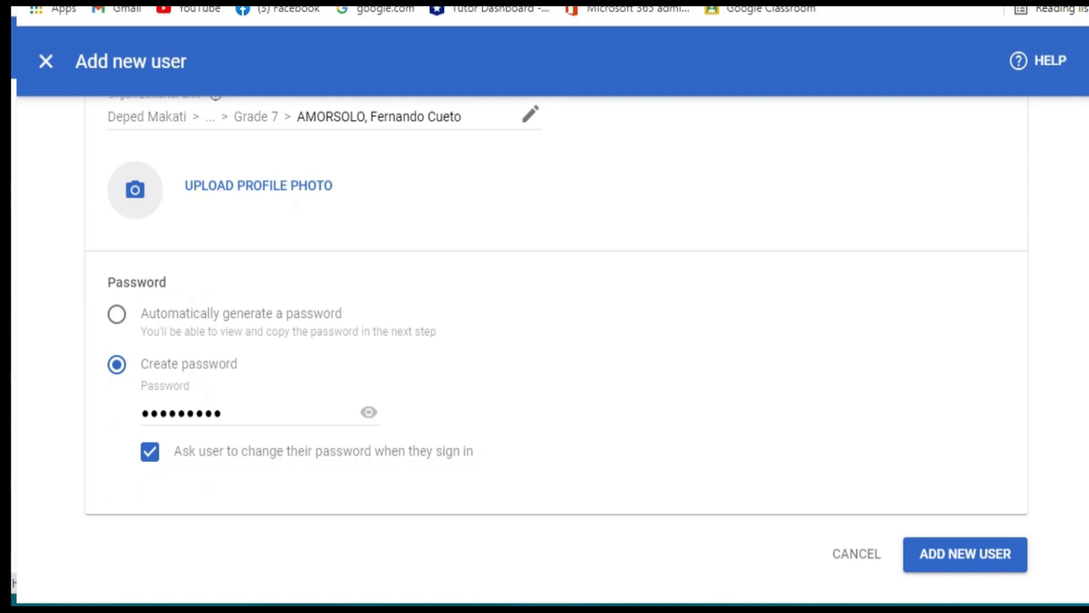
pyautogui.click(369, 412)
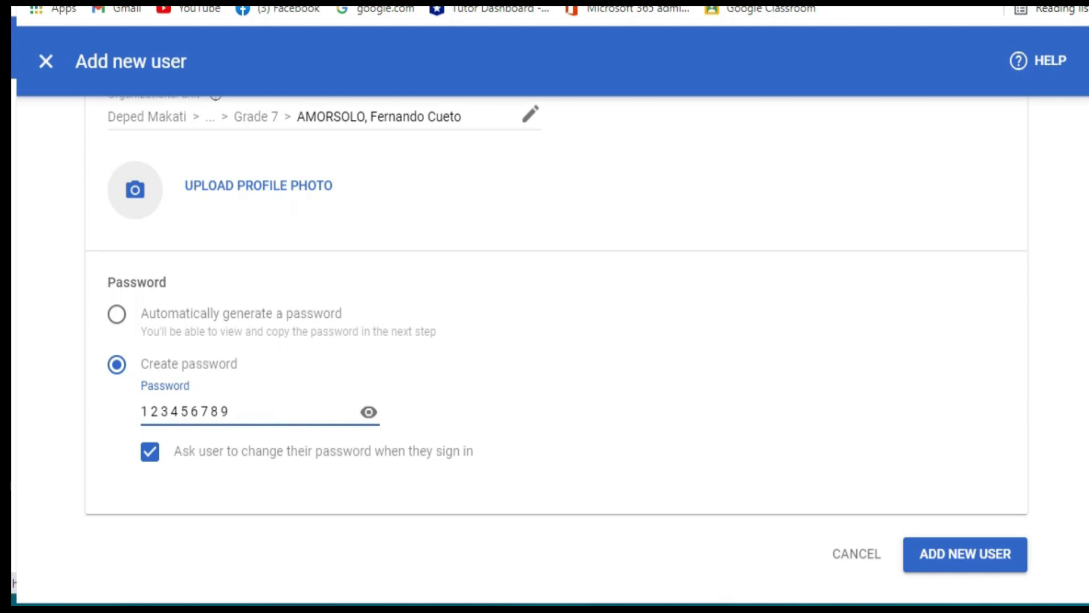
pyautogui.press('Return')
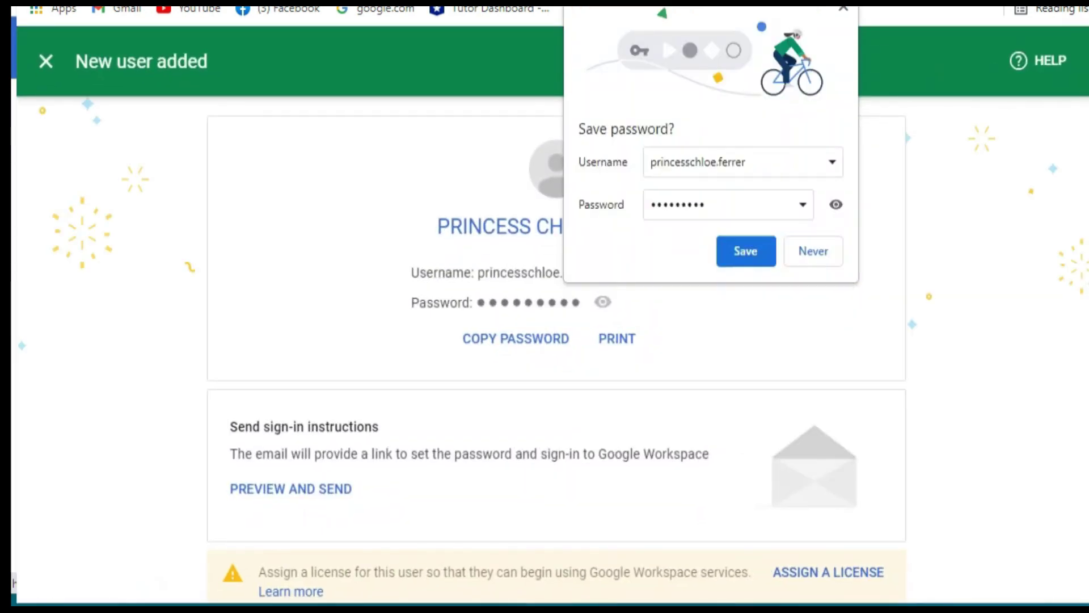
# - Decline the browser's save-password offer, reveal the new account's password, and finish with Done
pyautogui.press('Return')
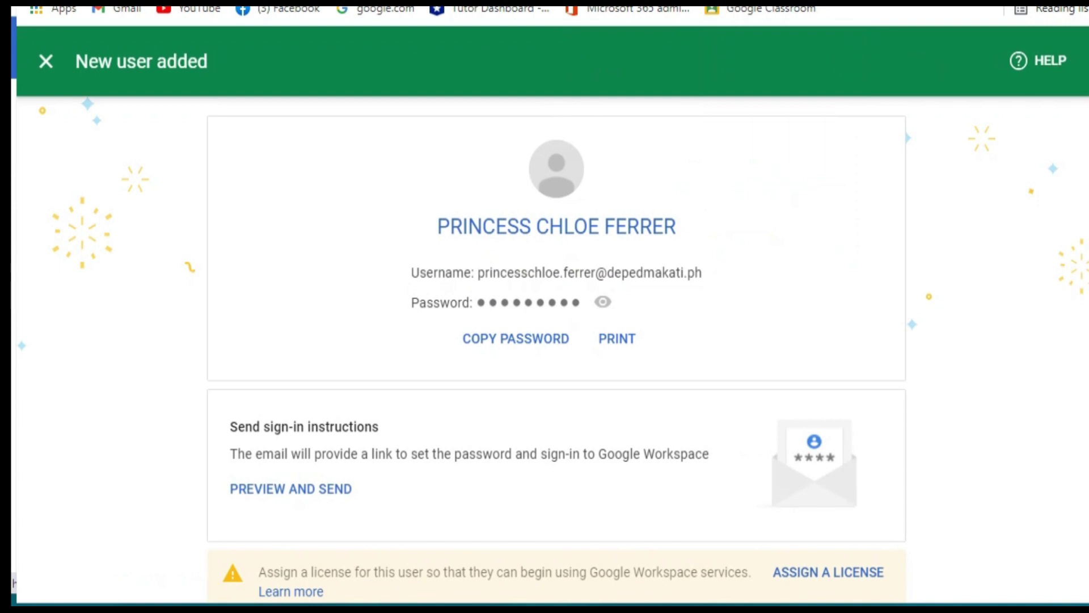
pyautogui.click(603, 302)
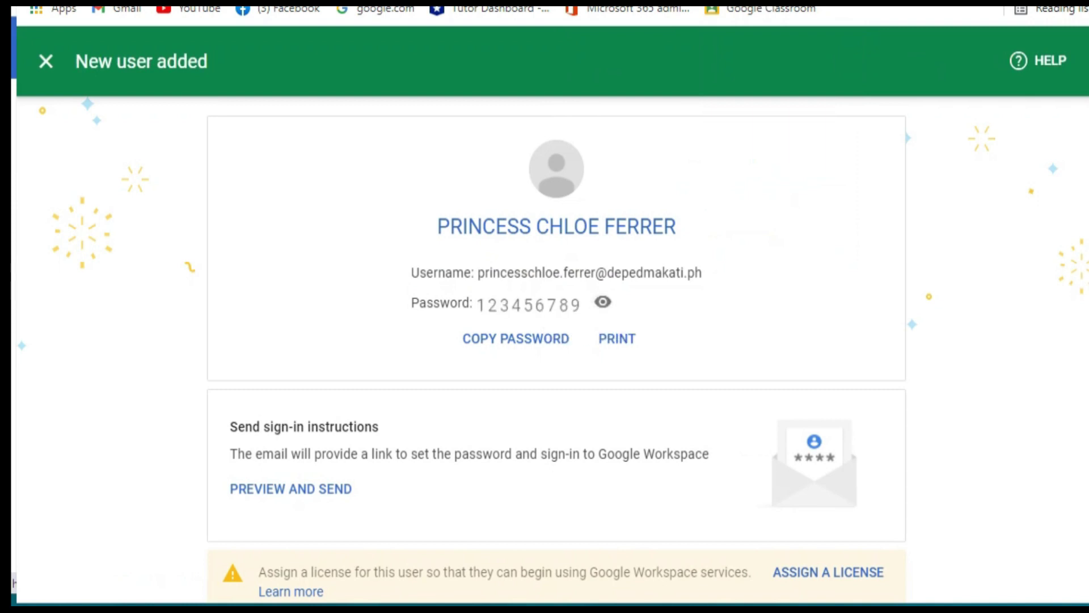
pyautogui.scroll(-2, 556, 340)
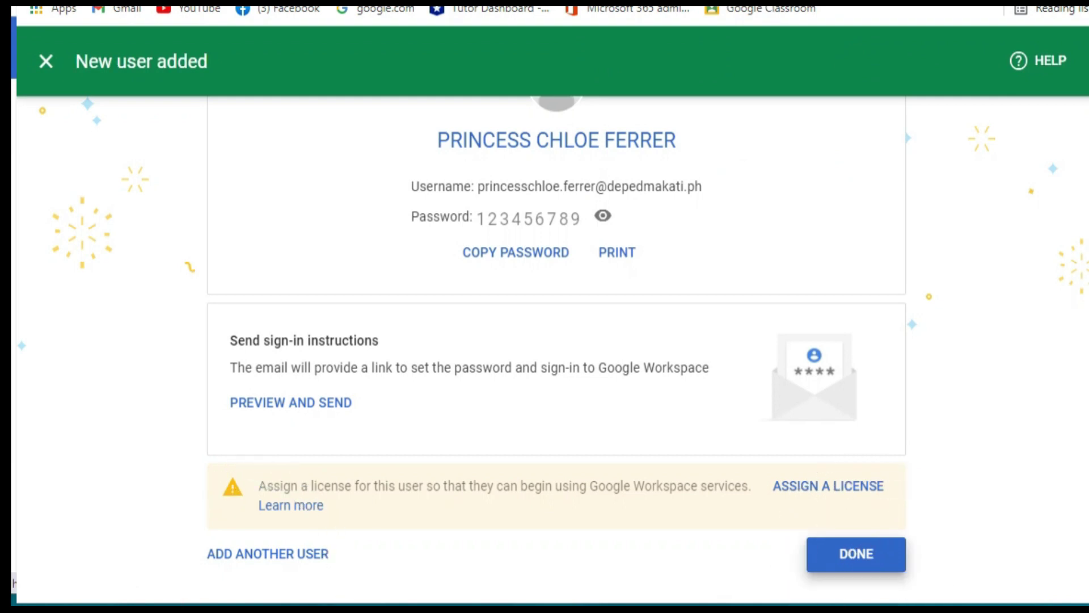
pyautogui.click(856, 554)
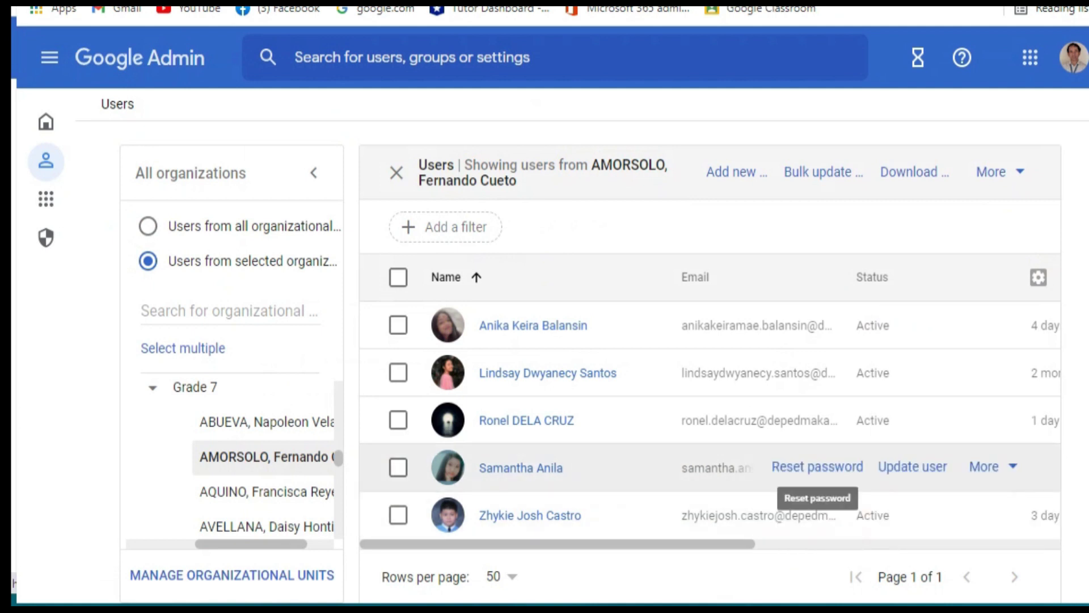
# - Reload the users page and list users from the Deped Makati unit
pyautogui.moveTo(817, 419)
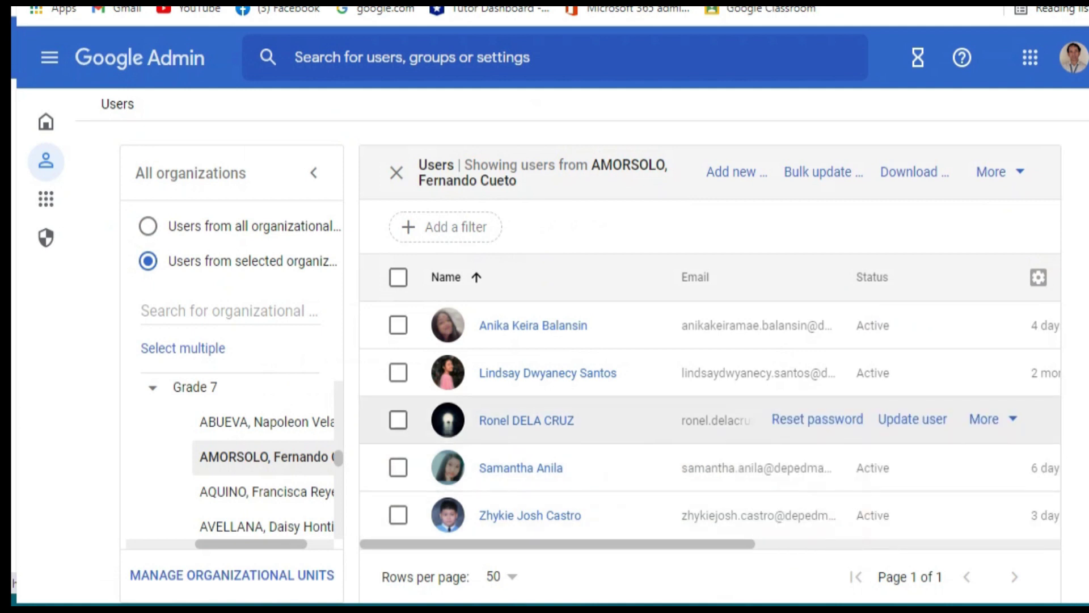
pyautogui.rightClick(925, 102)
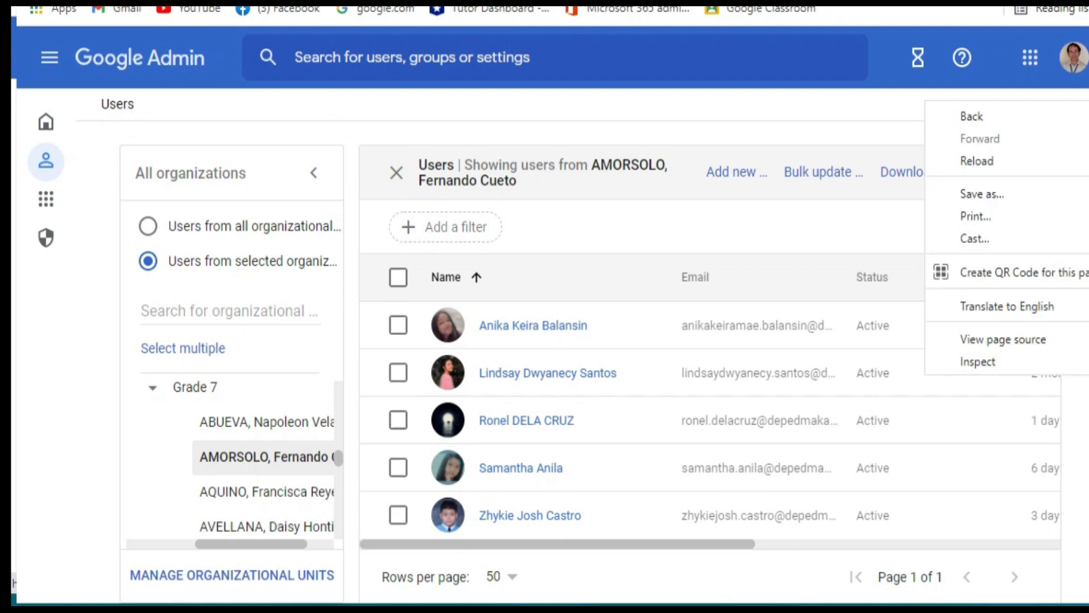
pyautogui.click(977, 160)
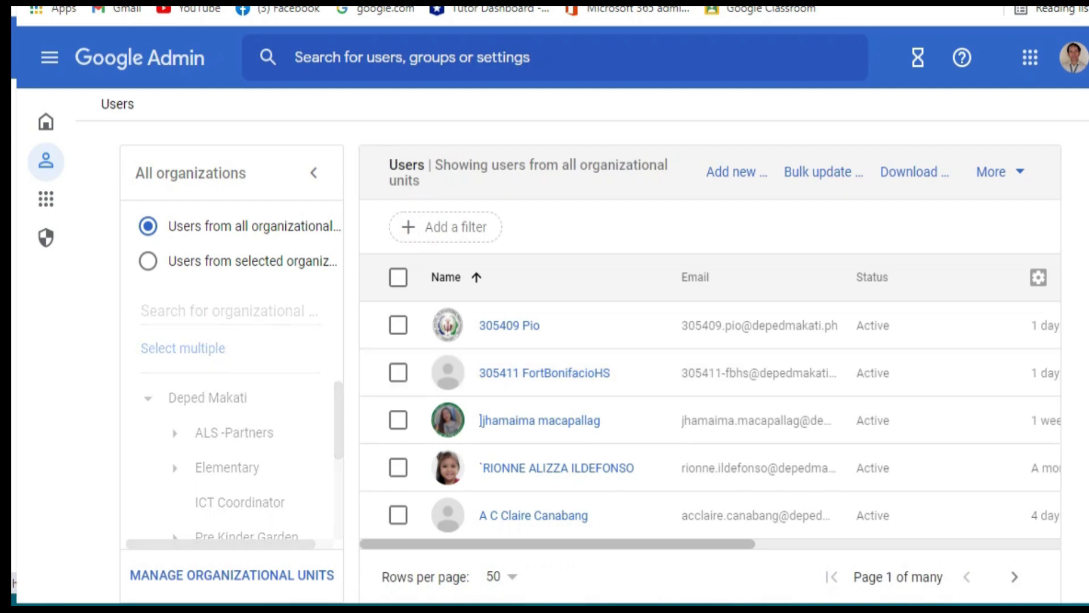
pyautogui.click(208, 397)
# - Expand Secondary, District II and Pitogo High School in the organization tree
pyautogui.scroll(-4, 233, 453)
pyautogui.click(174, 445)
pyautogui.scroll(-3, 232, 454)
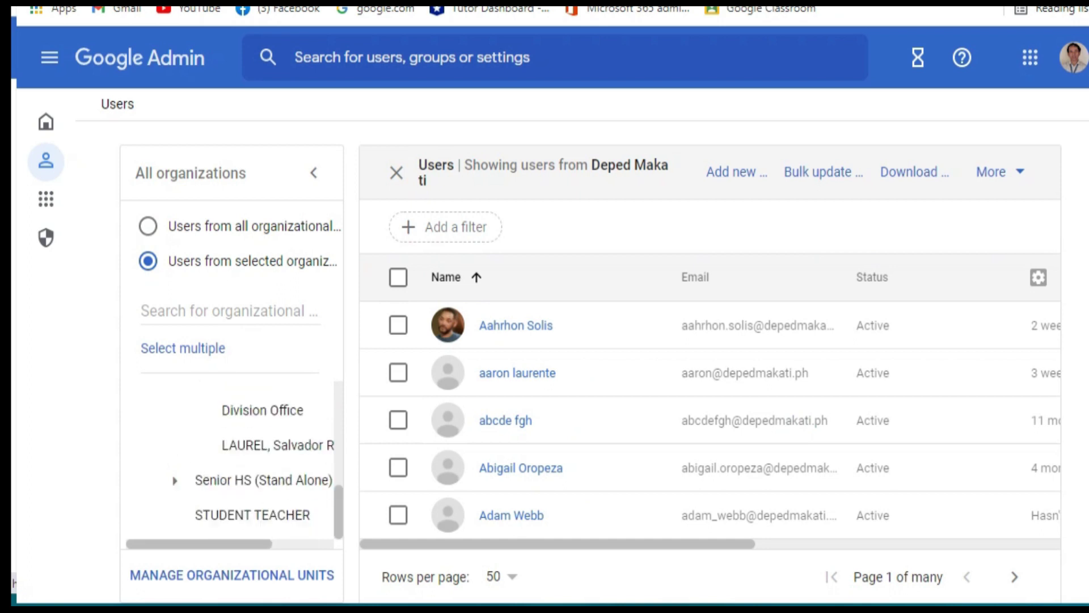
pyautogui.scroll(2, 233, 454)
pyautogui.click(201, 471)
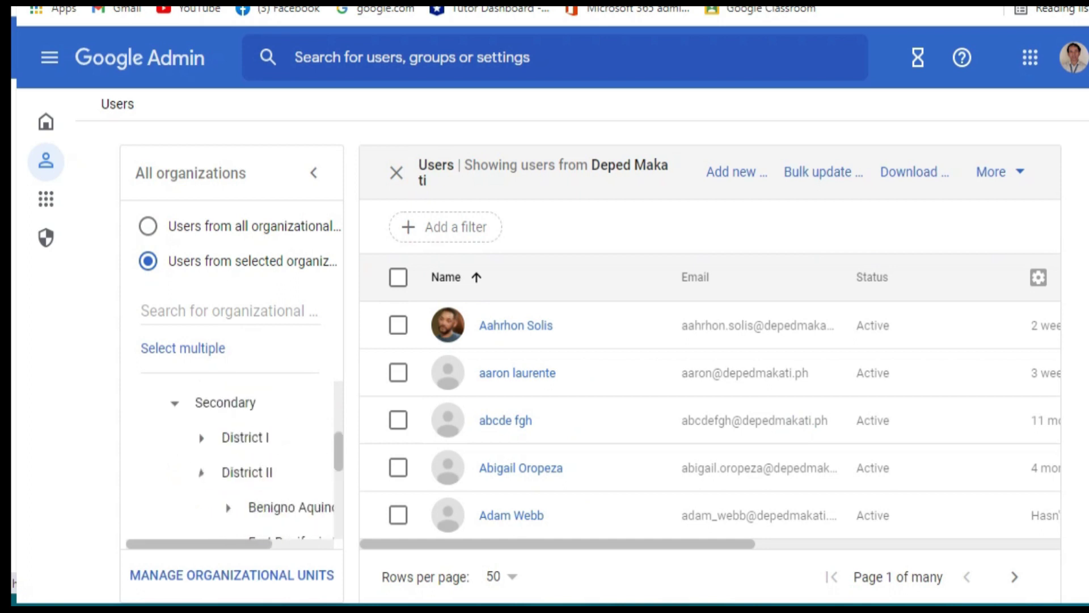
pyautogui.scroll(-3, 283, 453)
pyautogui.click(228, 418)
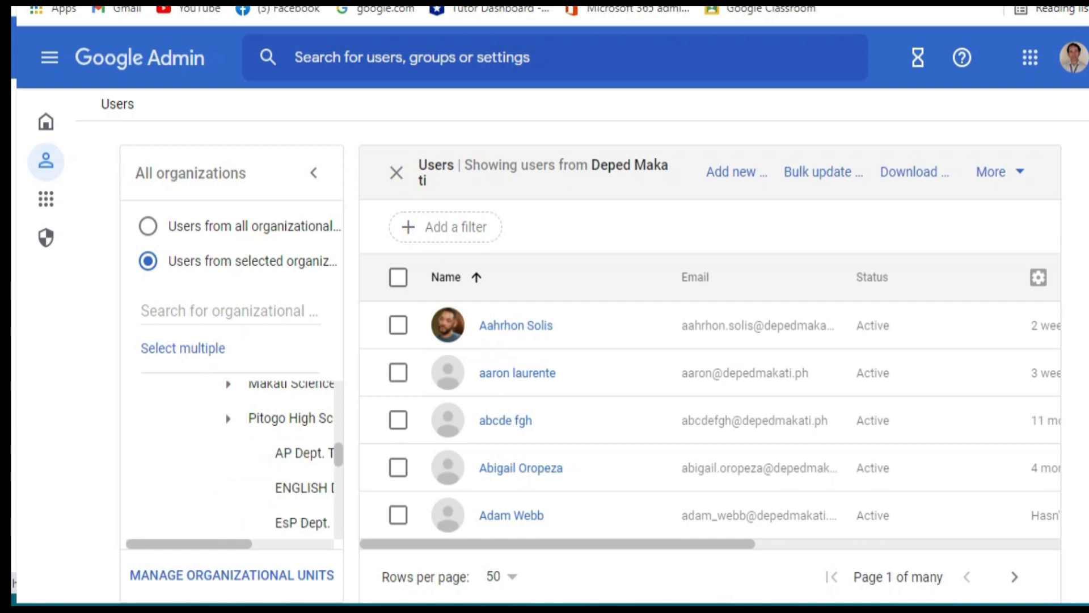
# - Expand PHS Students and Grade 7, then show the AMORSOLO unit's users
pyautogui.scroll(-5, 300, 476)
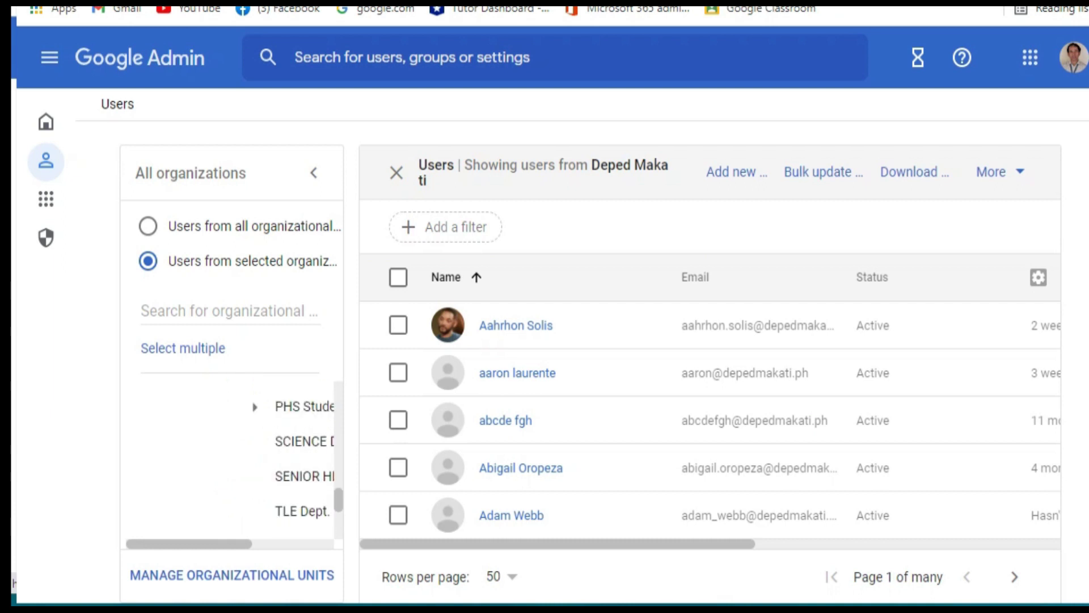
pyautogui.click(255, 407)
pyautogui.moveTo(188, 544); pyautogui.dragTo(215, 543)
pyautogui.scroll(-3, 273, 454)
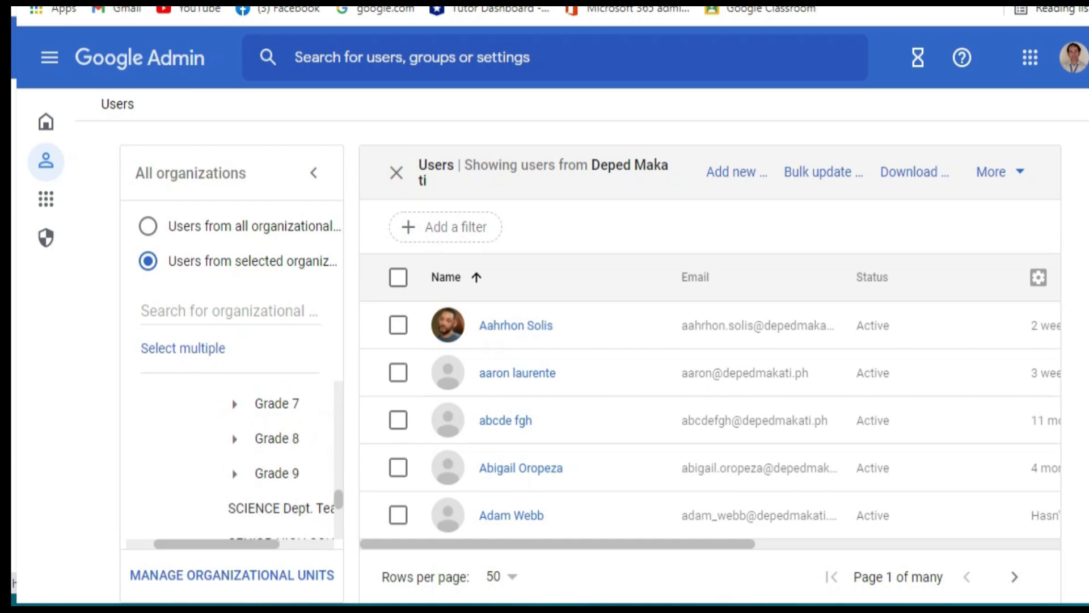
pyautogui.click(234, 403)
pyautogui.click(306, 473)
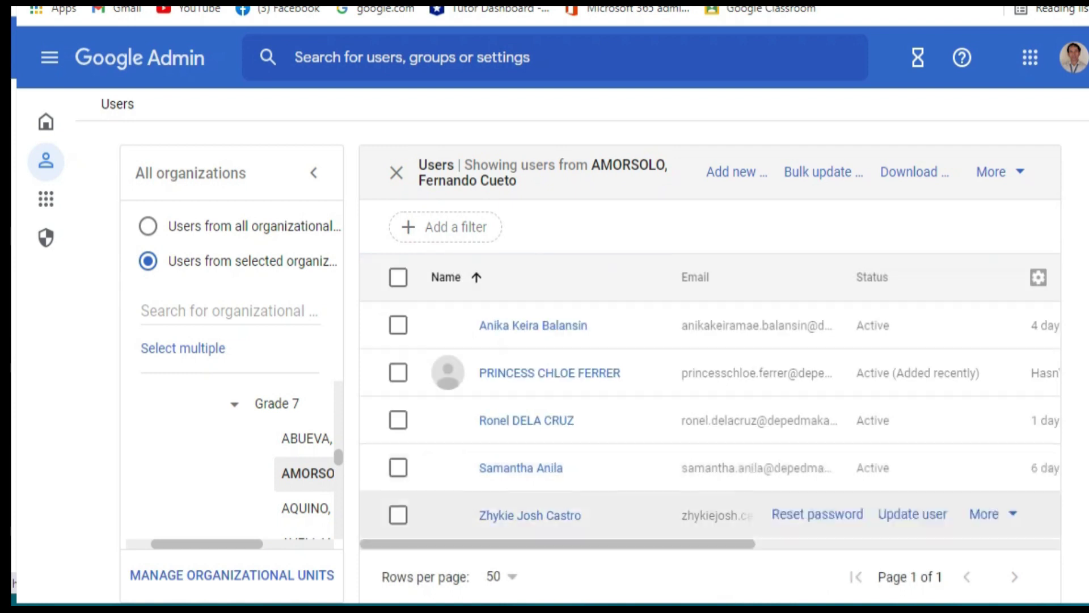
# - Select the newly added student in the AMORSOLO list to open their account details
pyautogui.click(621, 383)
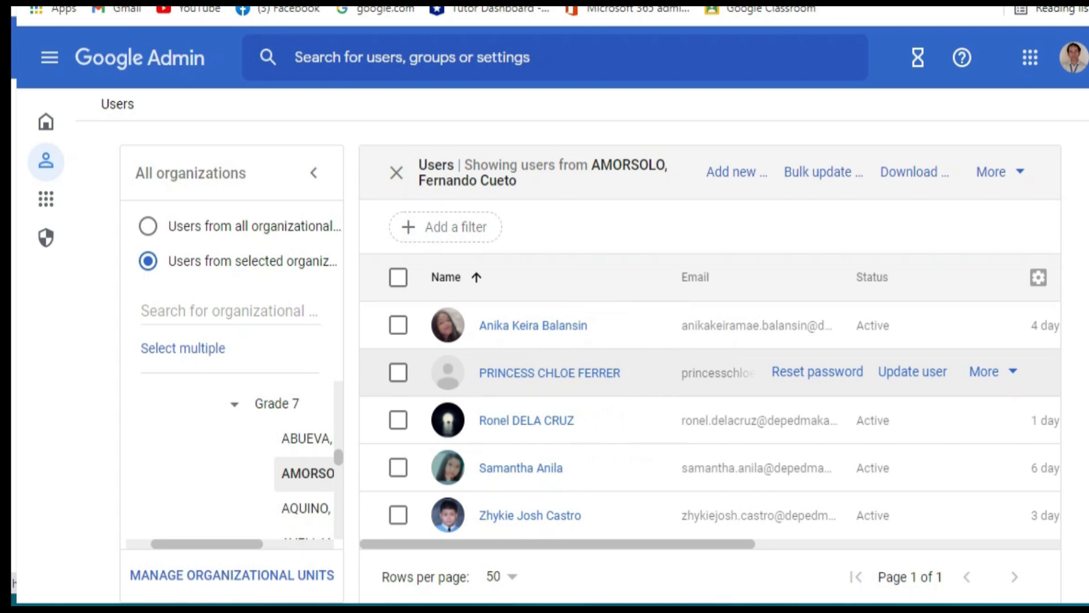
pyautogui.click(613, 379)
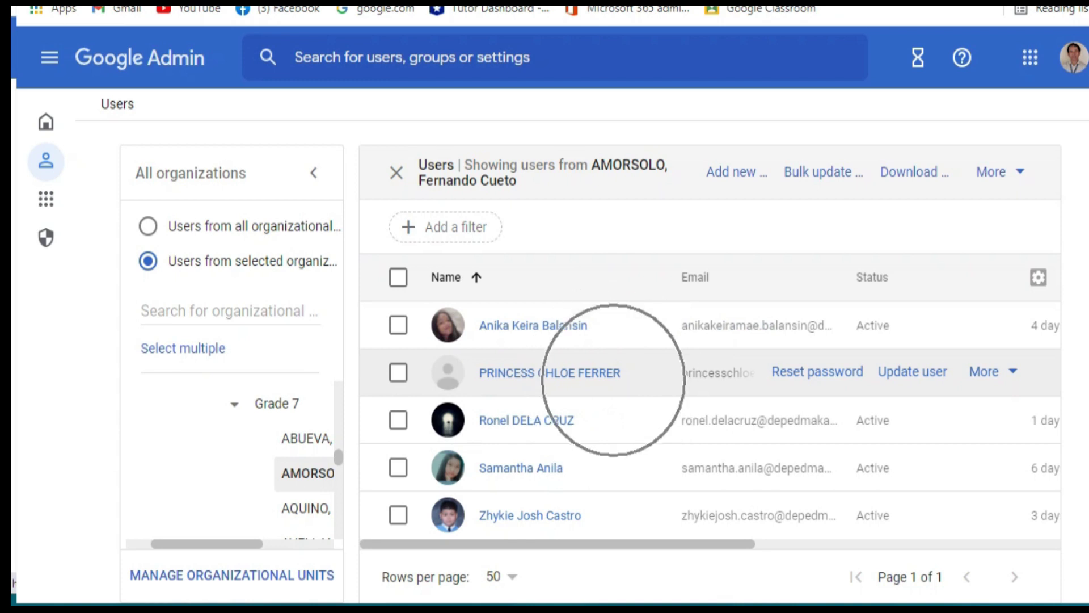
pyautogui.click(588, 374)
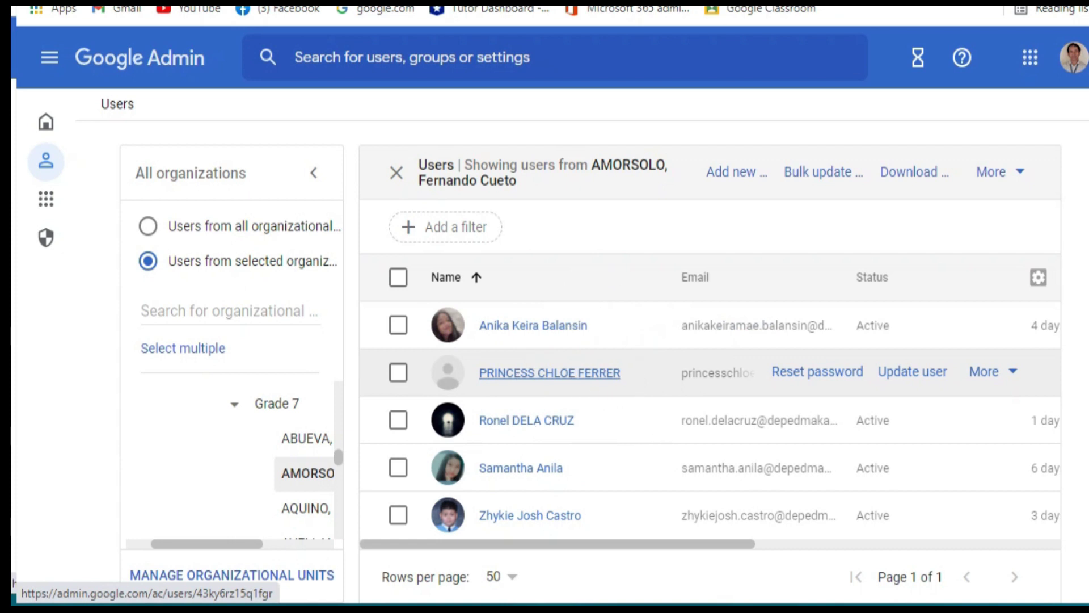